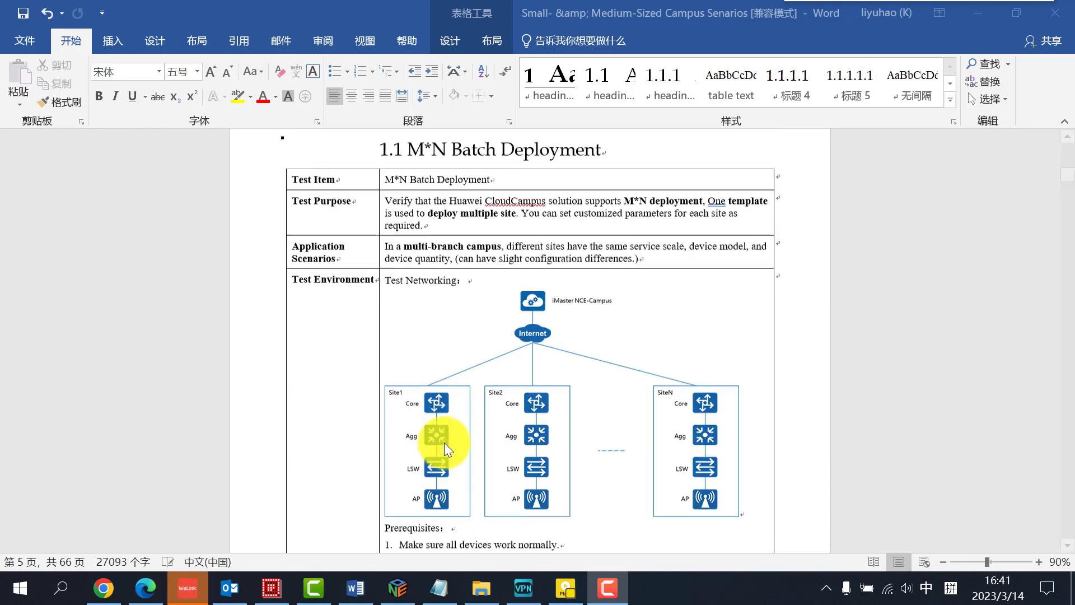
Read through the M*N Batch Deployment test case, covering its networking diagram, prerequisites, test steps and expected results
{"action": "scroll", "coordinate": [445, 443], "scroll_direction": "down", "scroll_amount": 5}
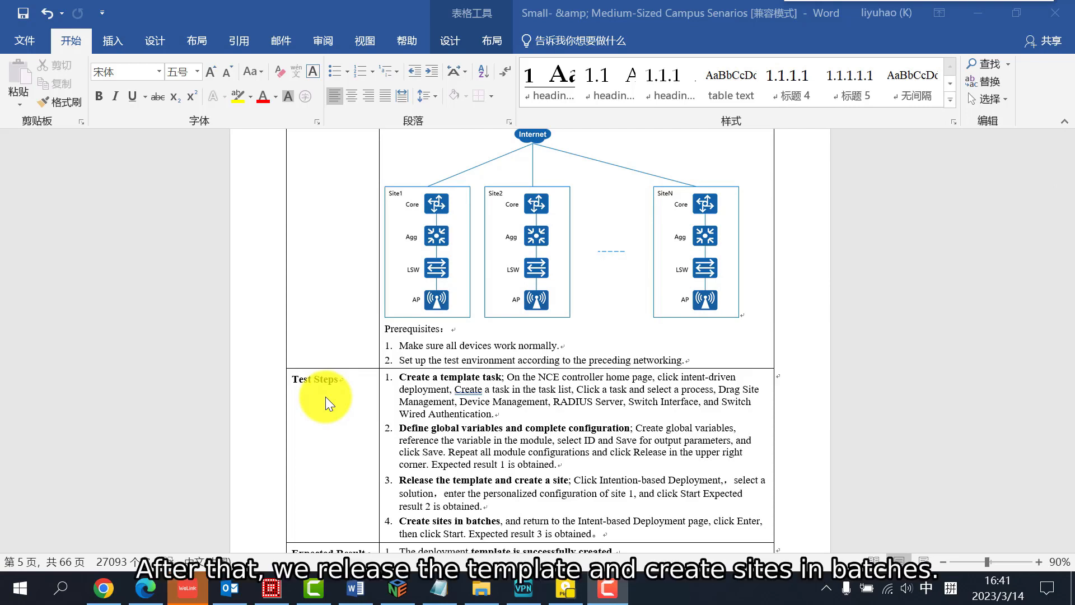
{"action": "scroll", "coordinate": [329, 397], "scroll_direction": "down", "scroll_amount": 3}
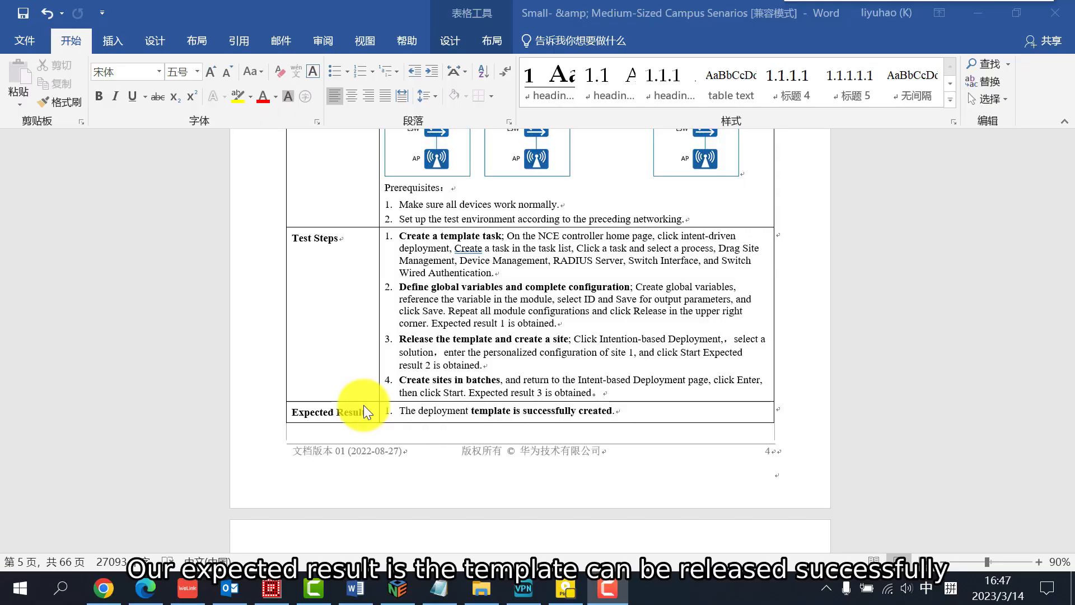
{"action": "scroll", "coordinate": [364, 405], "scroll_direction": "down", "scroll_amount": 1}
{"action": "scroll", "coordinate": [364, 405], "scroll_direction": "down", "scroll_amount": 4}
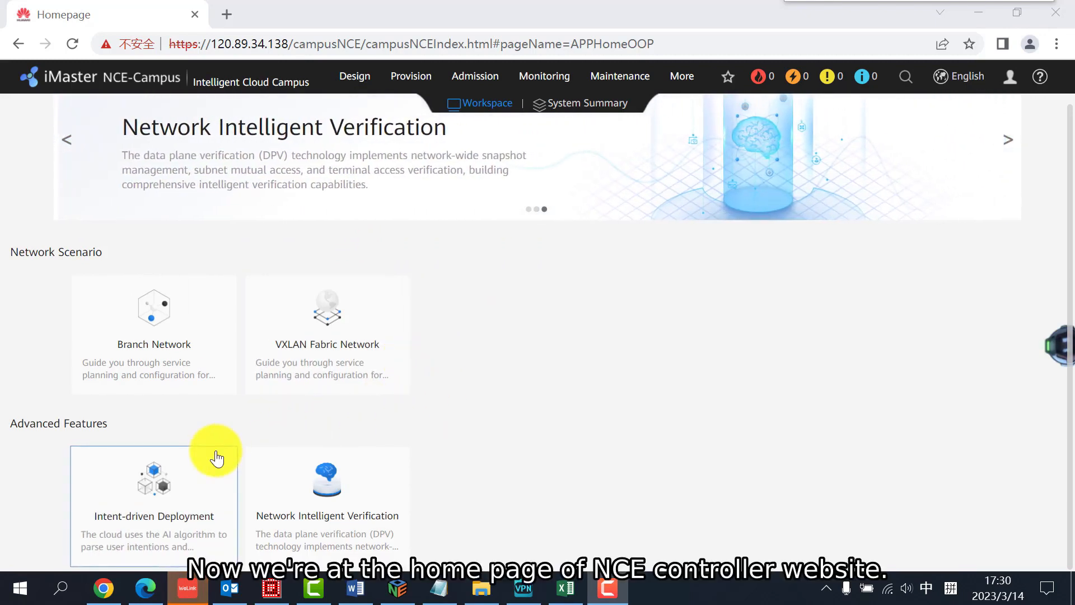
Open the M*N task in the Intent-driven Deployment feature of iMaster NCE-Campus
{"action": "left_click", "coordinate": [185, 477]}
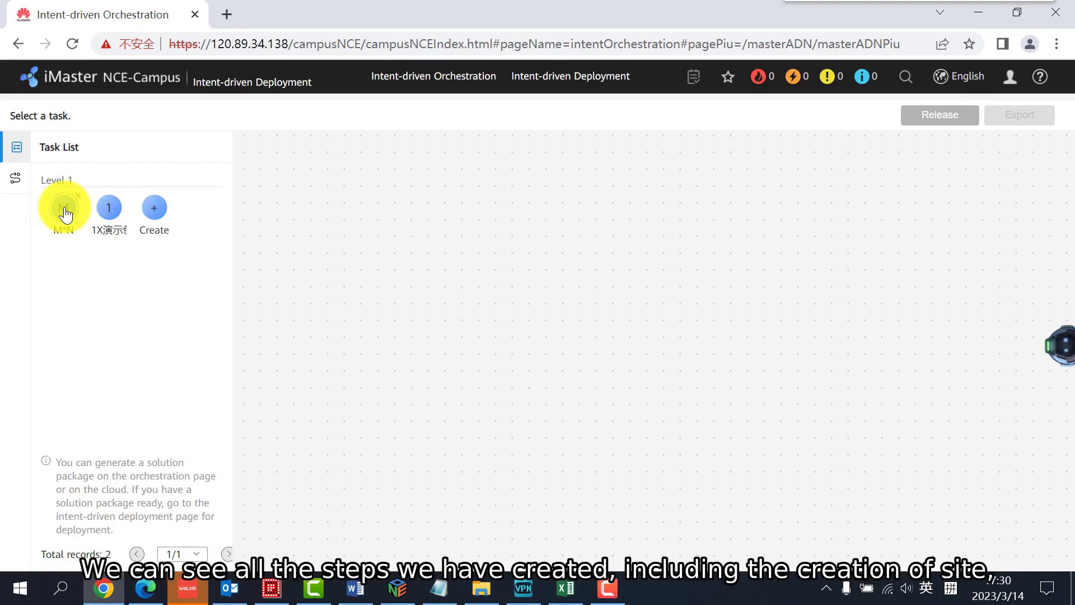
{"action": "left_click", "coordinate": [63, 209]}
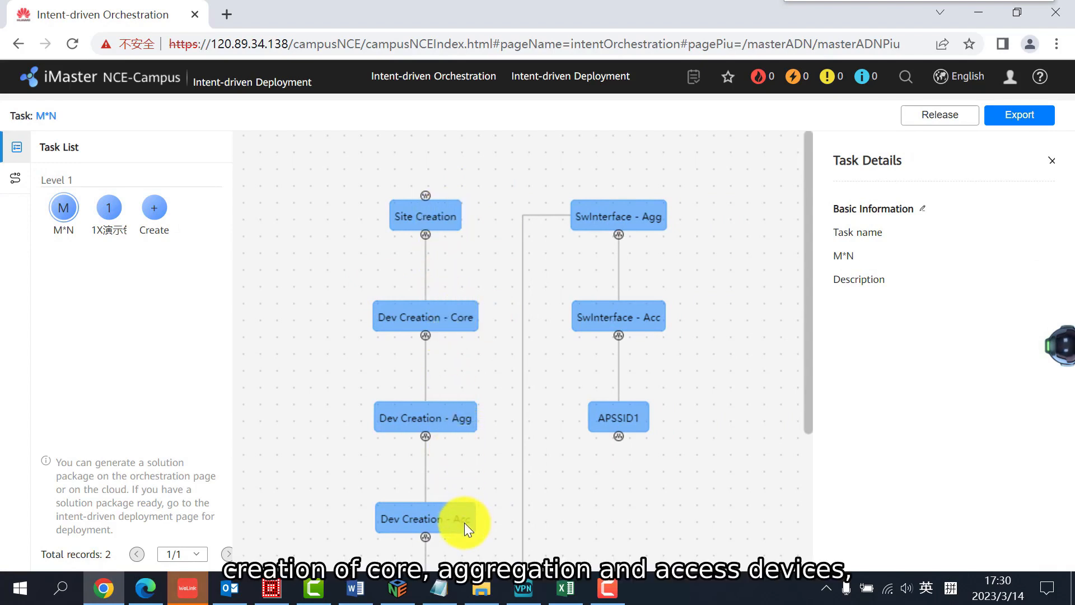
Examine the M*N task's process flow, from site and device creation to the switch interface and AP SSID steps
{"action": "scroll", "coordinate": [465, 522], "scroll_direction": "down", "scroll_amount": 1}
{"action": "scroll", "coordinate": [463, 513], "scroll_direction": "down", "scroll_amount": 1}
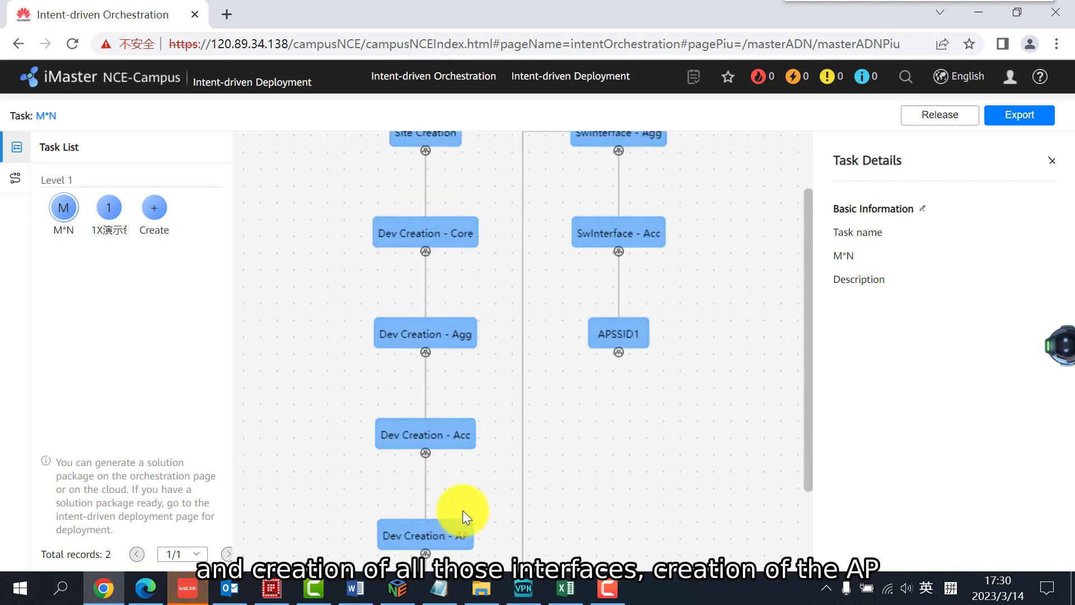
{"action": "scroll", "coordinate": [431, 493], "scroll_direction": "down", "scroll_amount": 1}
{"action": "scroll", "coordinate": [600, 499], "scroll_direction": "up", "scroll_amount": 1}
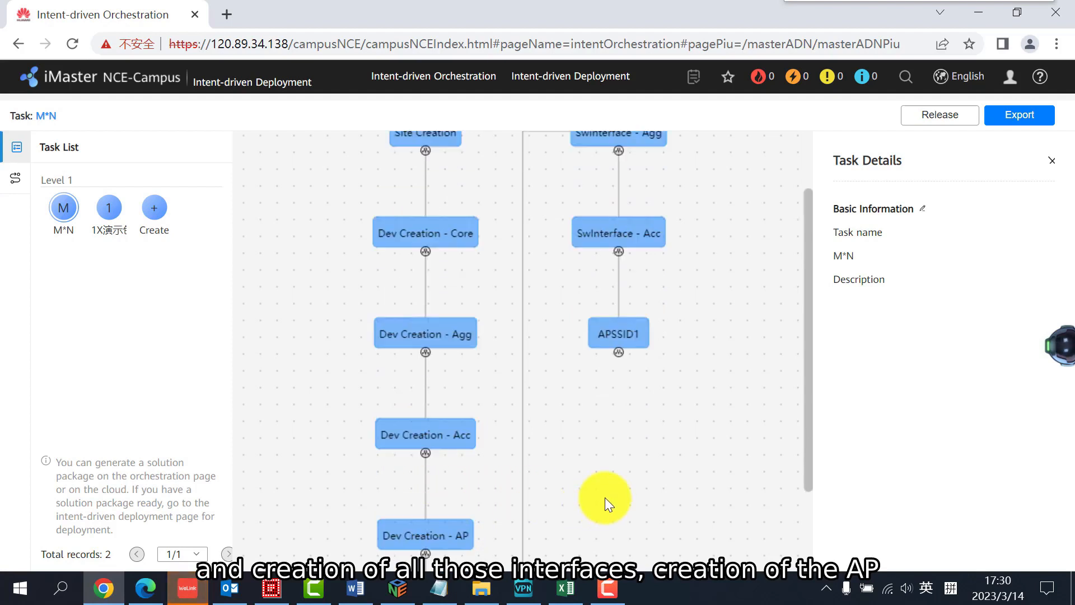
{"action": "scroll", "coordinate": [589, 498], "scroll_direction": "down", "scroll_amount": 2}
{"action": "scroll", "coordinate": [451, 519], "scroll_direction": "down", "scroll_amount": 1}
{"action": "scroll", "coordinate": [545, 529], "scroll_direction": "up", "scroll_amount": 1}
{"action": "scroll", "coordinate": [545, 529], "scroll_direction": "up", "scroll_amount": 3}
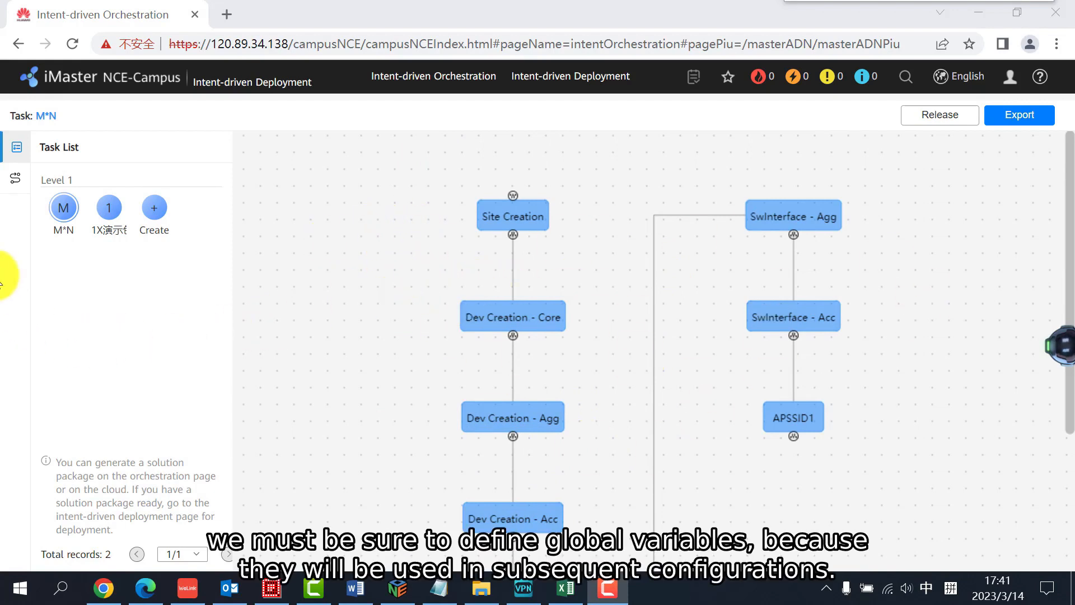
Show the M*N task's variables and look through its global variables
{"action": "mouse_move", "coordinate": [48, 204]}
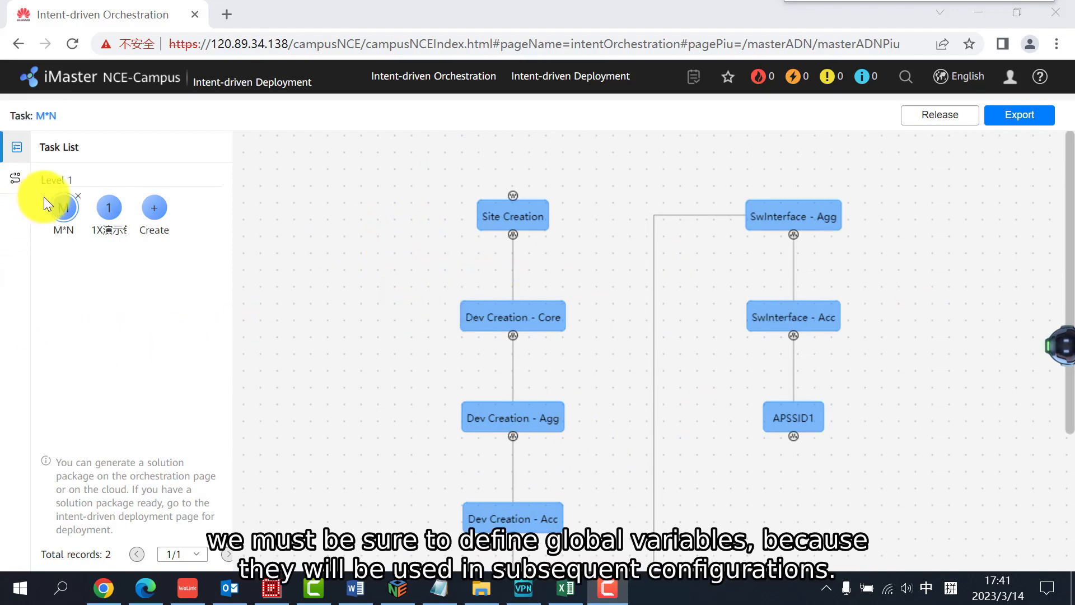
{"action": "left_click", "coordinate": [14, 178]}
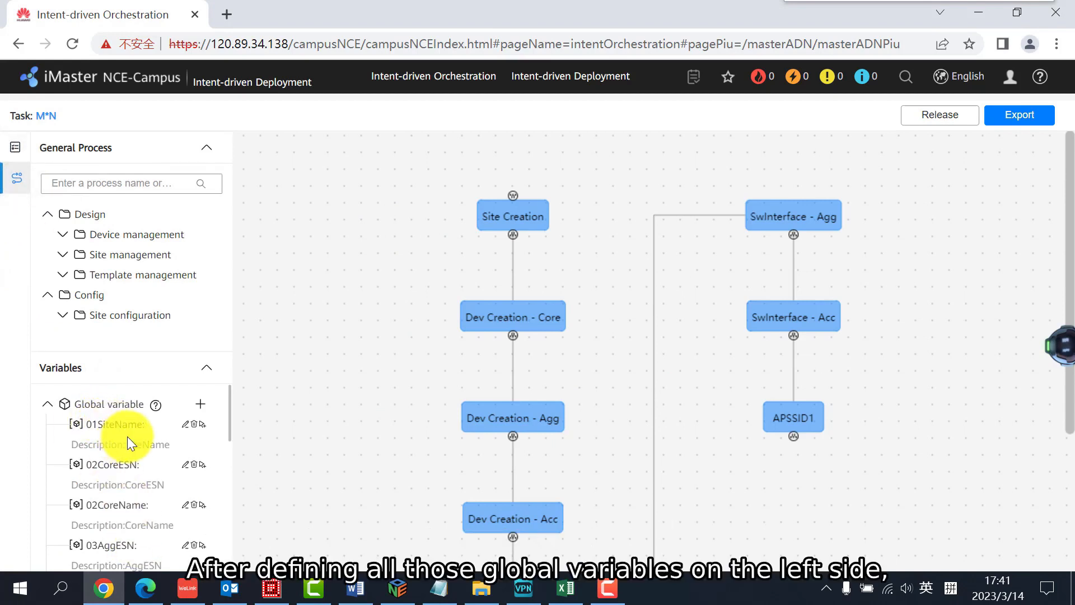
{"action": "scroll", "coordinate": [127, 431], "scroll_direction": "down", "scroll_amount": 3}
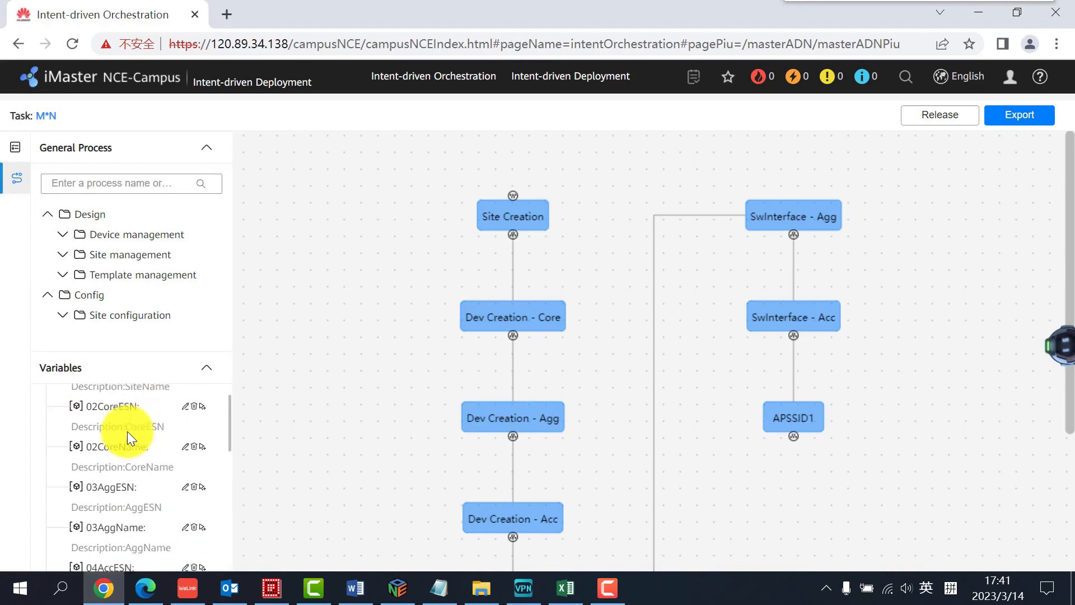
Copy the 01SiteName global variable and check the Site Creation step's site name and device type inputs
{"action": "left_click", "coordinate": [516, 213]}
{"action": "scroll", "coordinate": [84, 440], "scroll_direction": "up", "scroll_amount": 3}
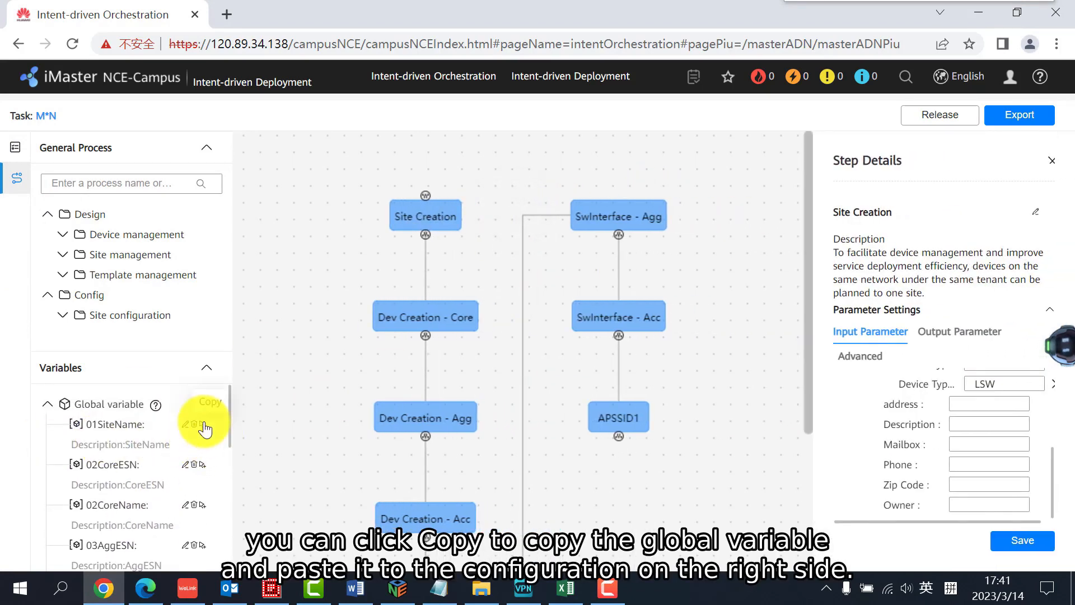
{"action": "left_click", "coordinate": [203, 425]}
{"action": "scroll", "coordinate": [906, 429], "scroll_direction": "up", "scroll_amount": 3}
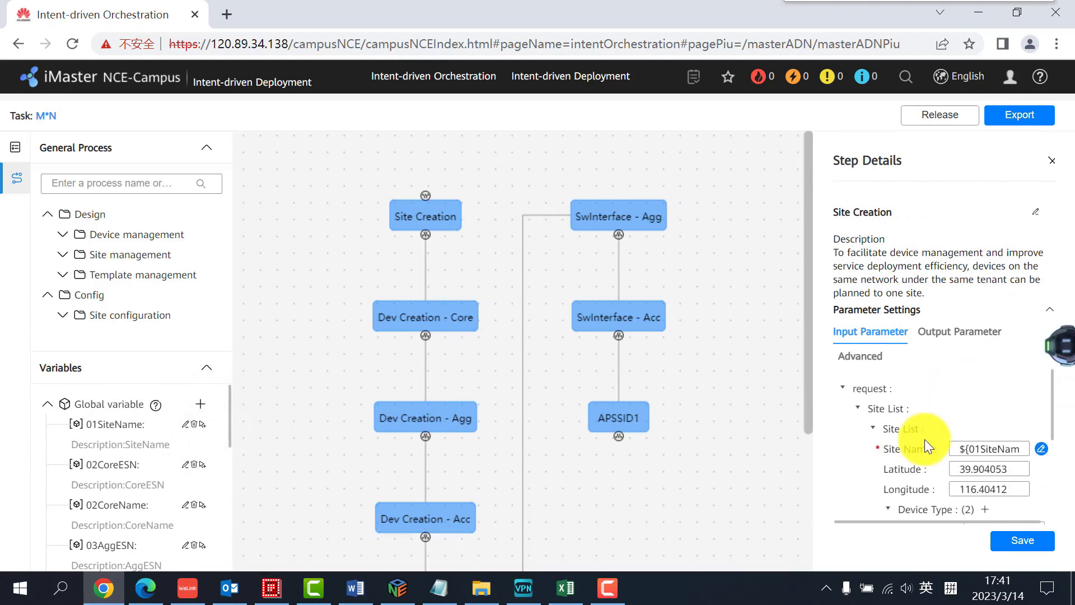
{"action": "double_click", "coordinate": [1008, 449]}
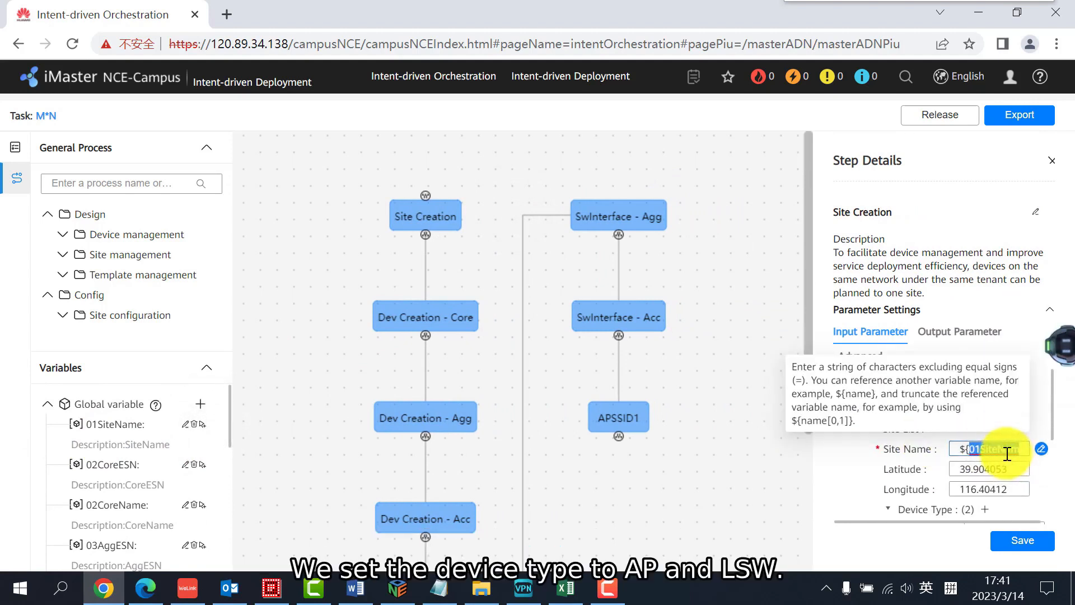
{"action": "scroll", "coordinate": [996, 475], "scroll_direction": "down", "scroll_amount": 2}
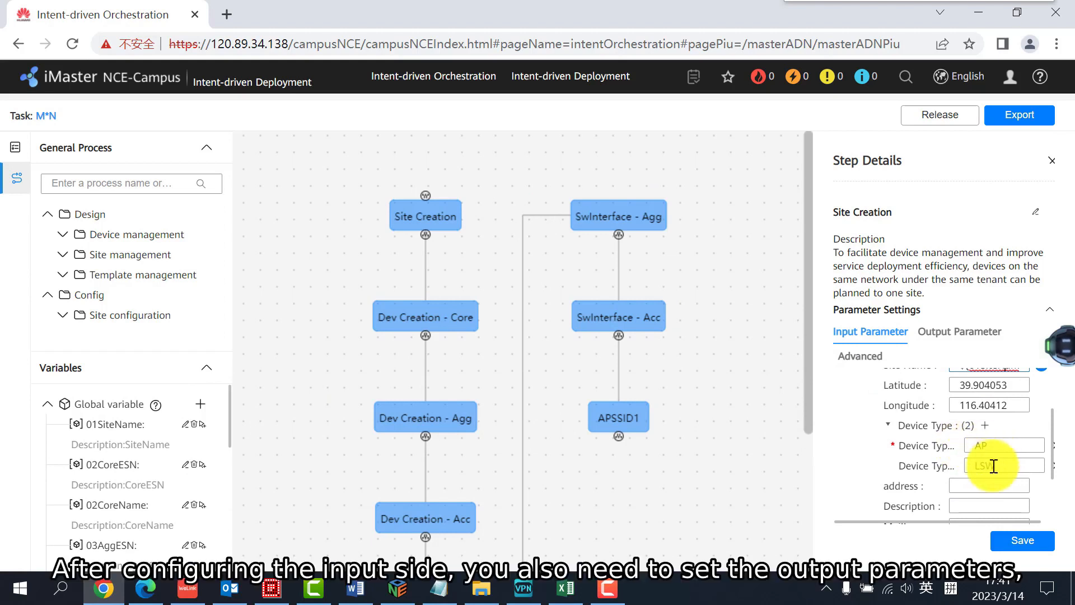
Save the Site Creation step with site ID as its output parameter
{"action": "left_click", "coordinate": [960, 333]}
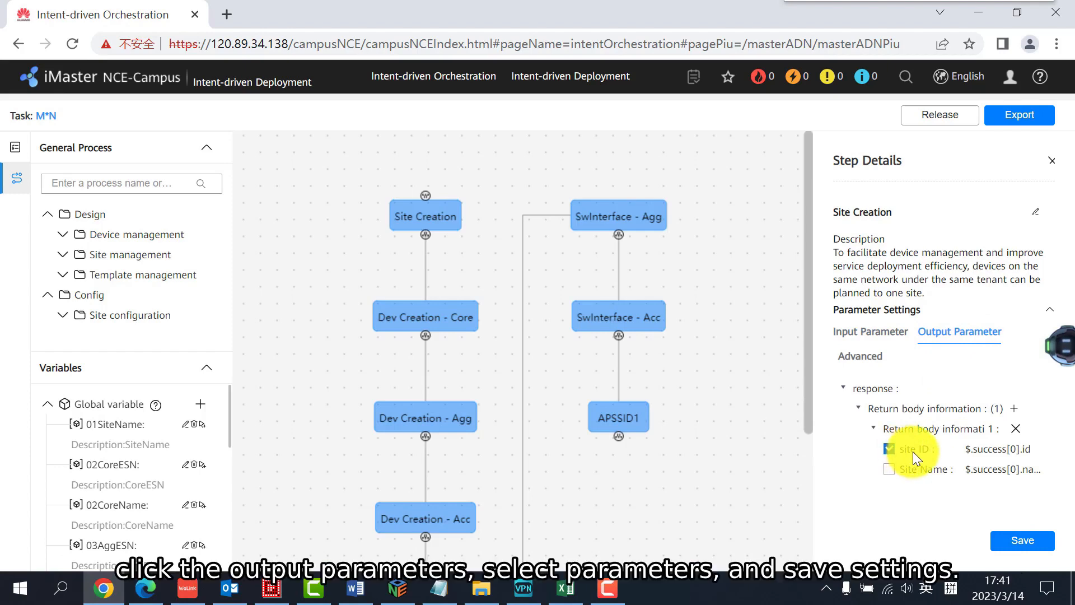
{"action": "left_click", "coordinate": [1020, 535]}
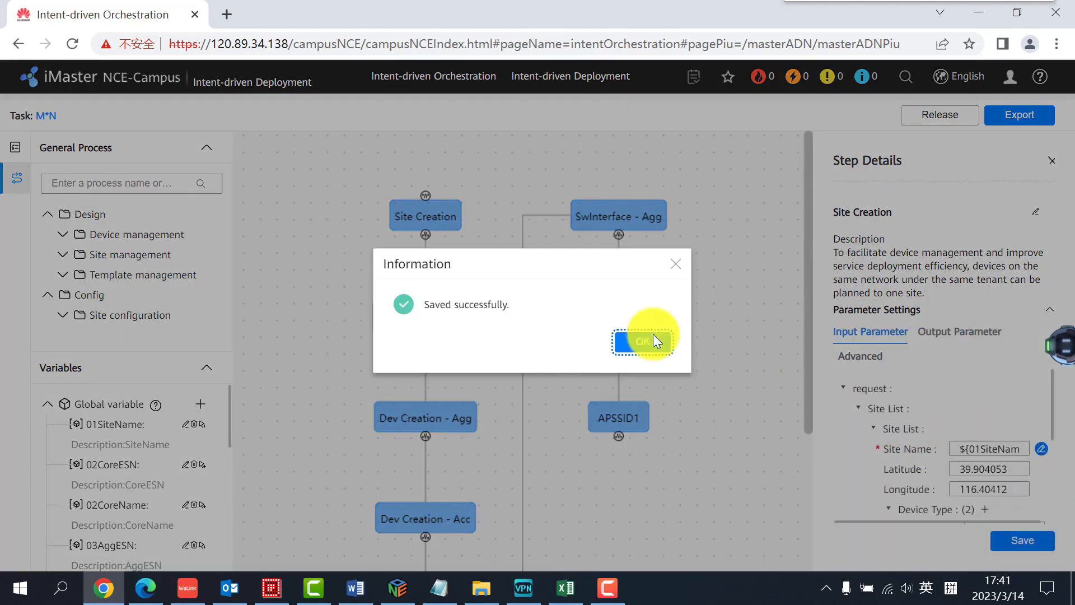
{"action": "left_click", "coordinate": [643, 342]}
Look up the Site Creation output variable listed below the global variables
{"action": "scroll", "coordinate": [144, 493], "scroll_direction": "down", "scroll_amount": 5}
{"action": "scroll", "coordinate": [143, 515], "scroll_direction": "down", "scroll_amount": 2}
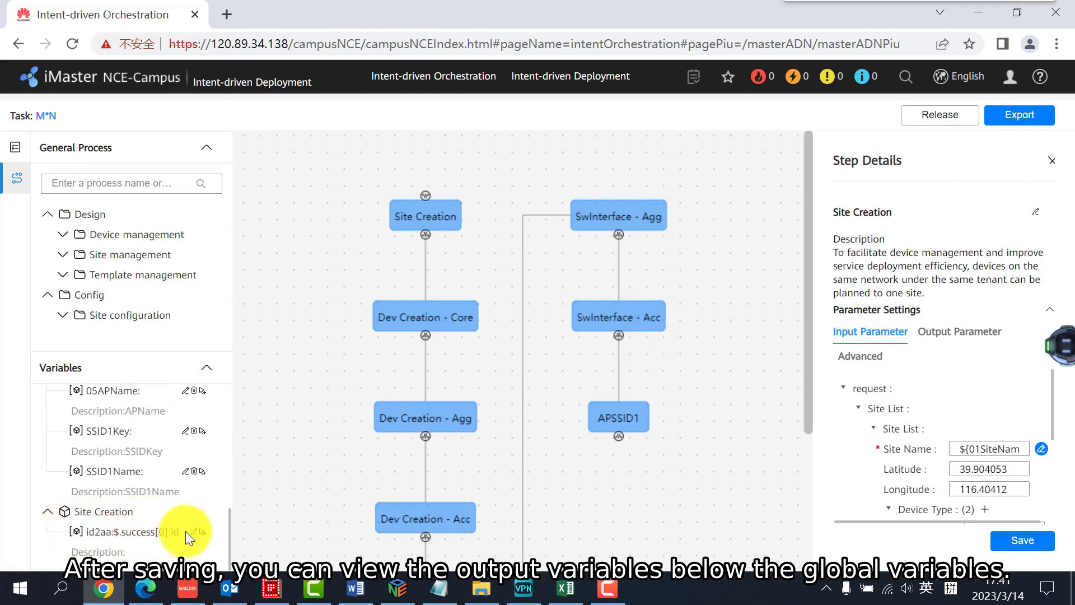
{"action": "scroll", "coordinate": [208, 533], "scroll_direction": "up", "scroll_amount": 3}
{"action": "scroll", "coordinate": [168, 510], "scroll_direction": "up", "scroll_amount": 3}
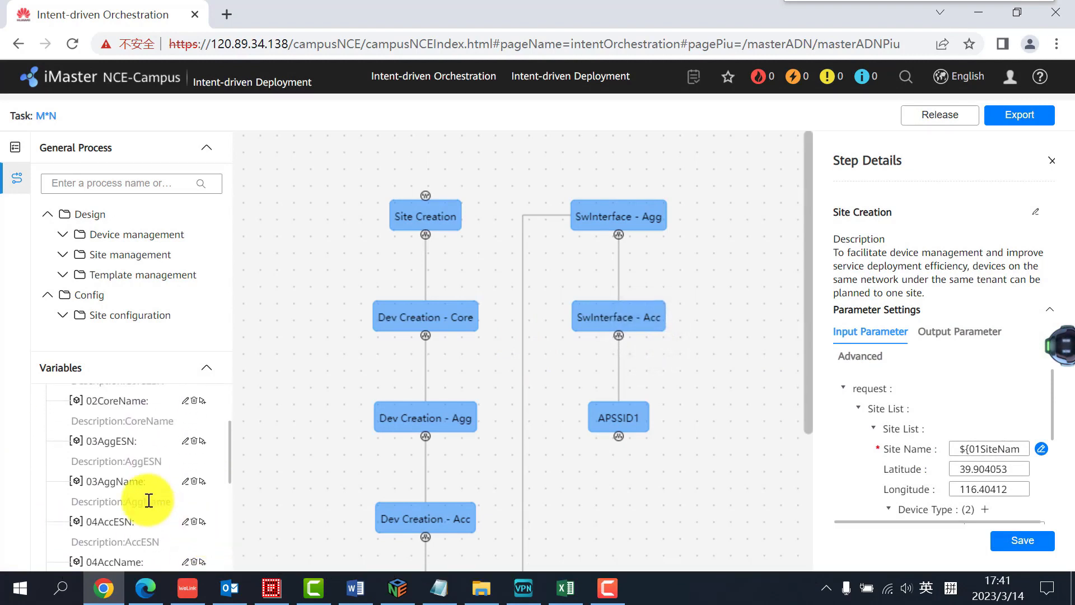
Check the input and output parameters of the Dev Creation - Core step and save it
{"action": "left_click", "coordinate": [442, 327]}
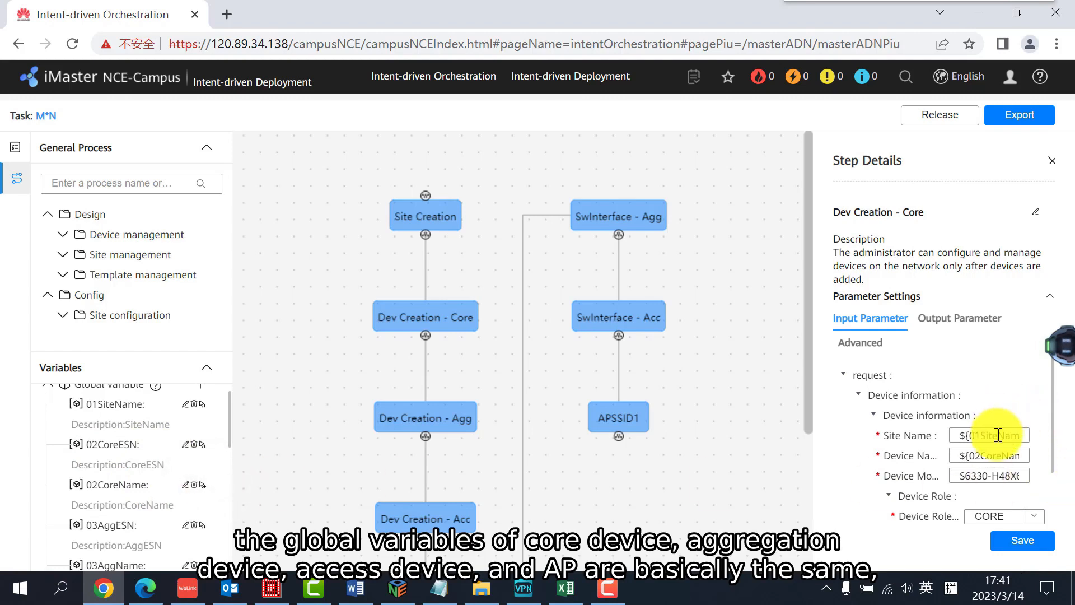
{"action": "left_click", "coordinate": [997, 456]}
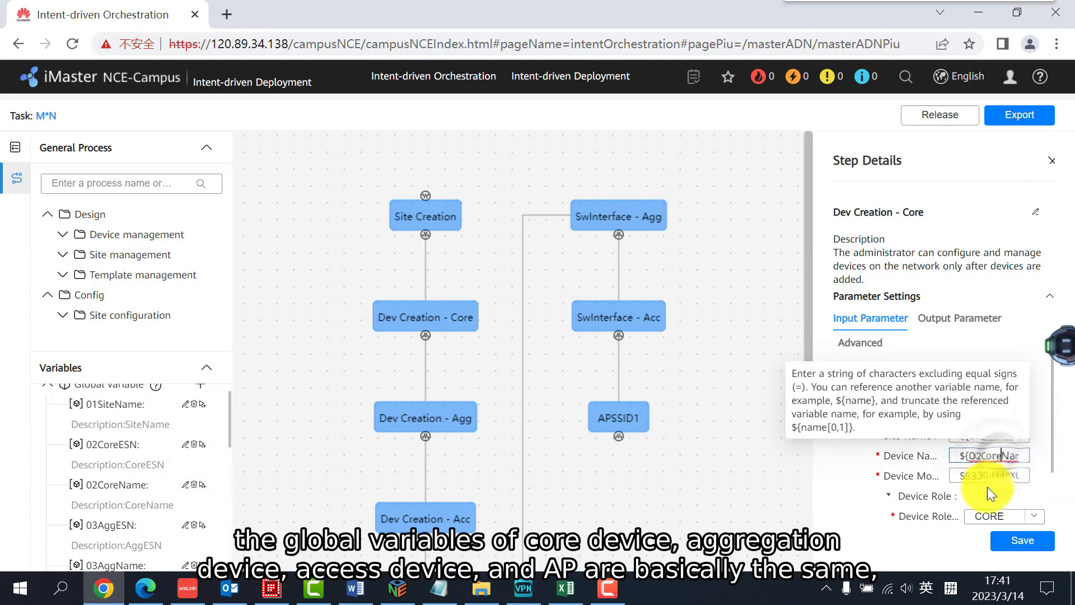
{"action": "scroll", "coordinate": [979, 490], "scroll_direction": "down", "scroll_amount": 1}
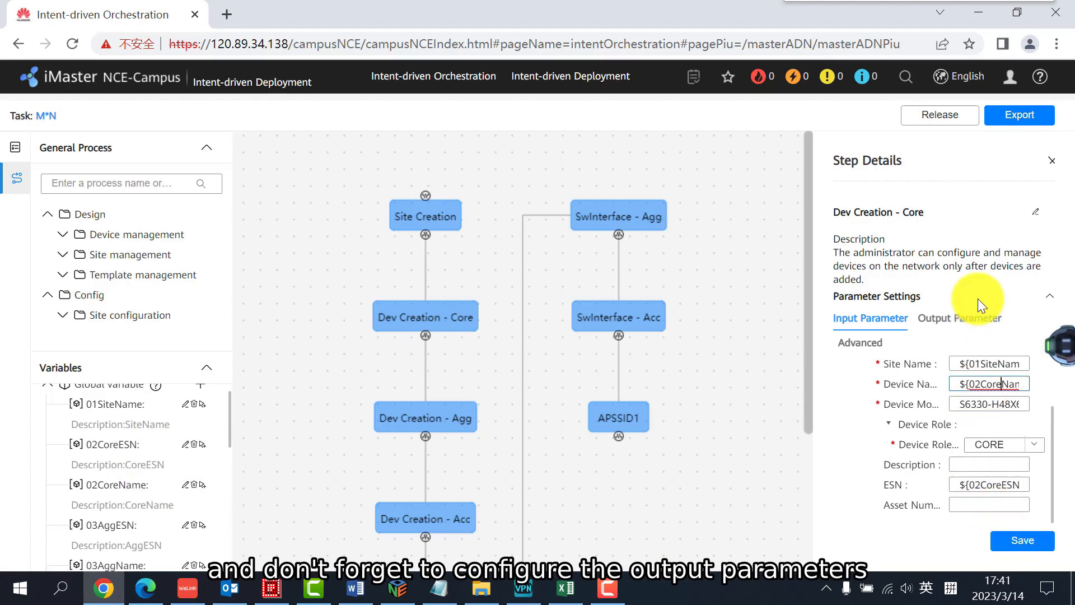
{"action": "left_click", "coordinate": [976, 321]}
{"action": "left_click", "coordinate": [899, 320]}
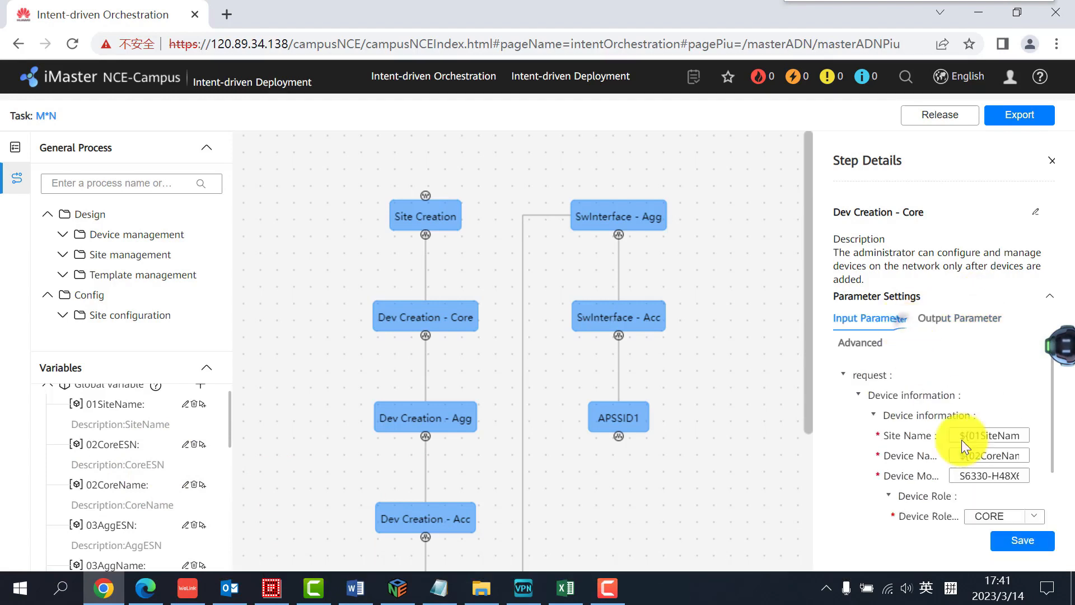
{"action": "left_click", "coordinate": [1019, 549]}
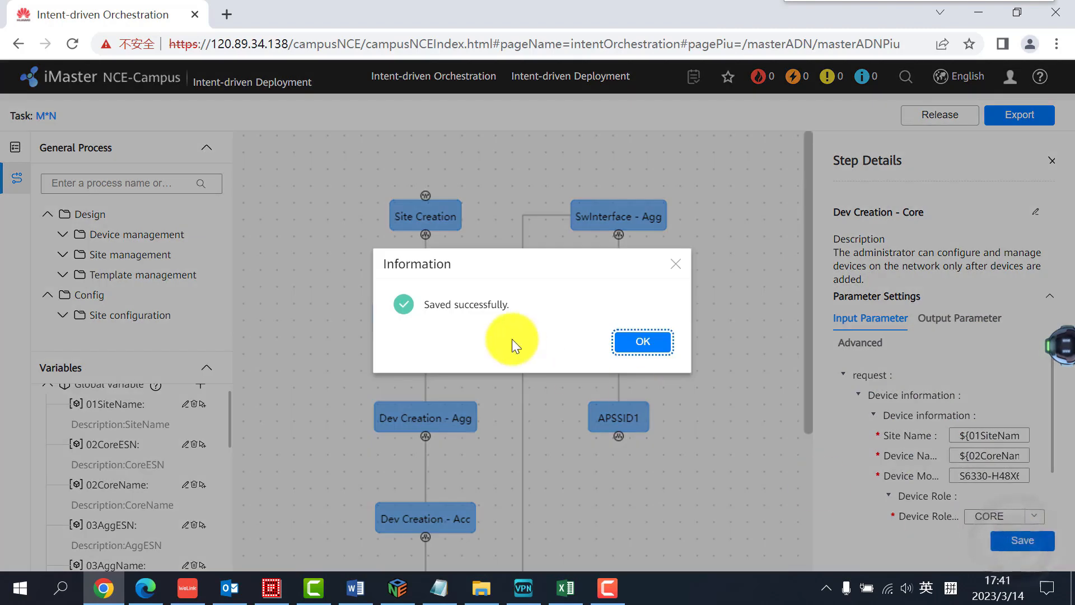
{"action": "left_click", "coordinate": [639, 347]}
Examine the SwInterface - Core step's referenced device variables, link type and allowed VLAN settings
{"action": "scroll", "coordinate": [358, 421], "scroll_direction": "down", "scroll_amount": 3}
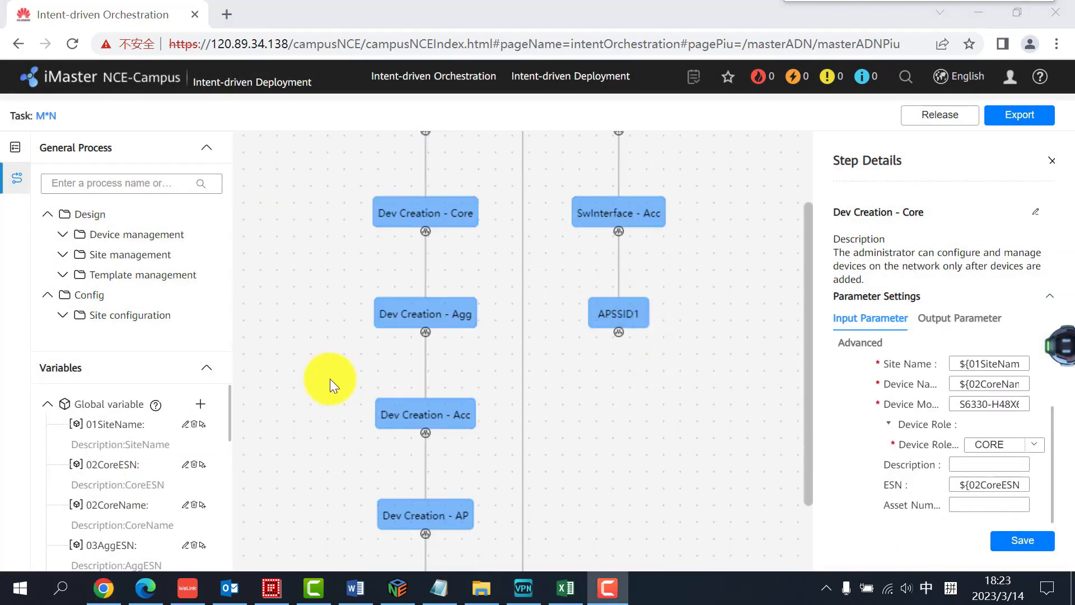
{"action": "scroll", "coordinate": [336, 379], "scroll_direction": "down", "scroll_amount": 3}
{"action": "left_click", "coordinate": [422, 530]}
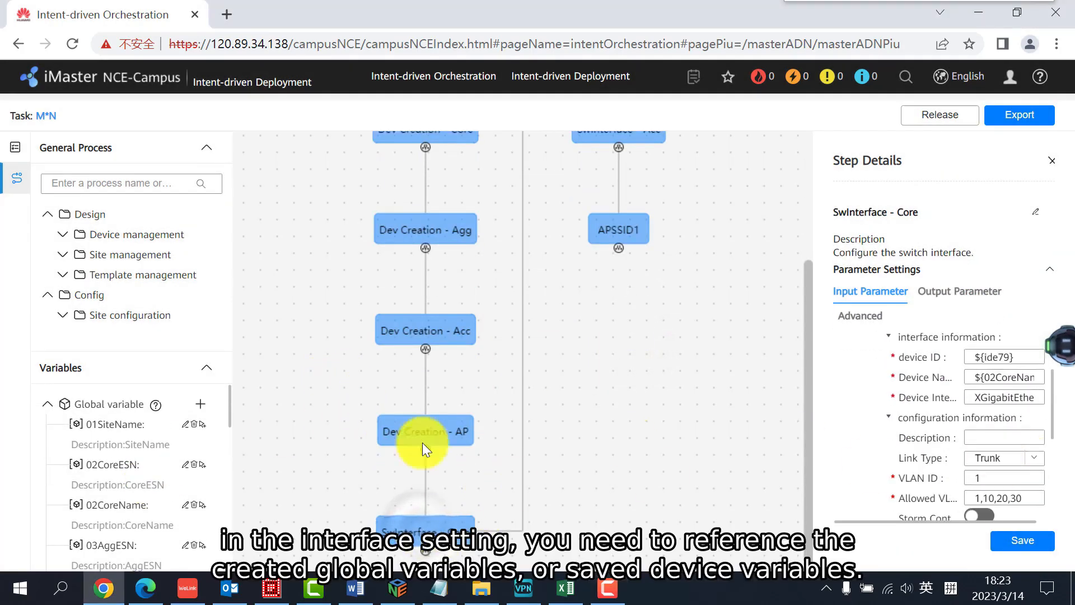
{"action": "scroll", "coordinate": [124, 424], "scroll_direction": "down", "scroll_amount": 10}
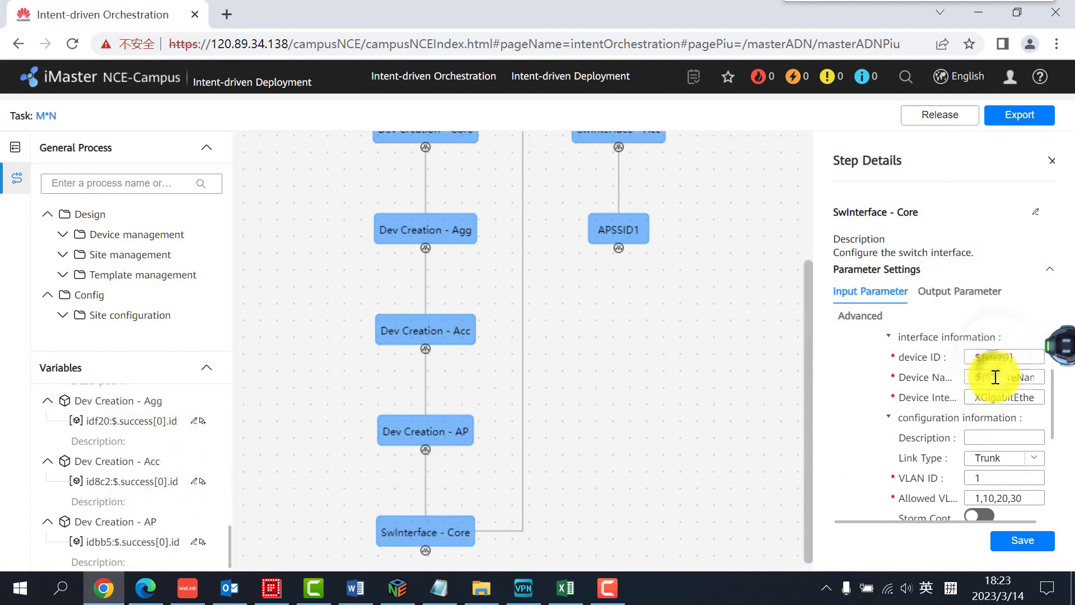
{"action": "scroll", "coordinate": [992, 377], "scroll_direction": "down", "scroll_amount": 3}
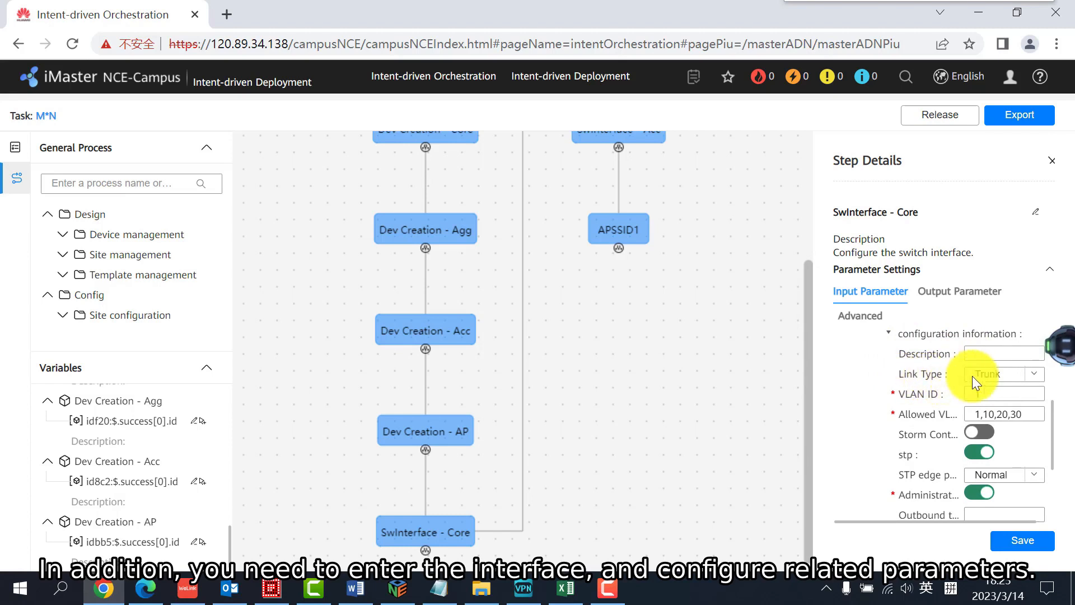
{"action": "left_click", "coordinate": [1016, 375]}
{"action": "left_click", "coordinate": [1015, 376]}
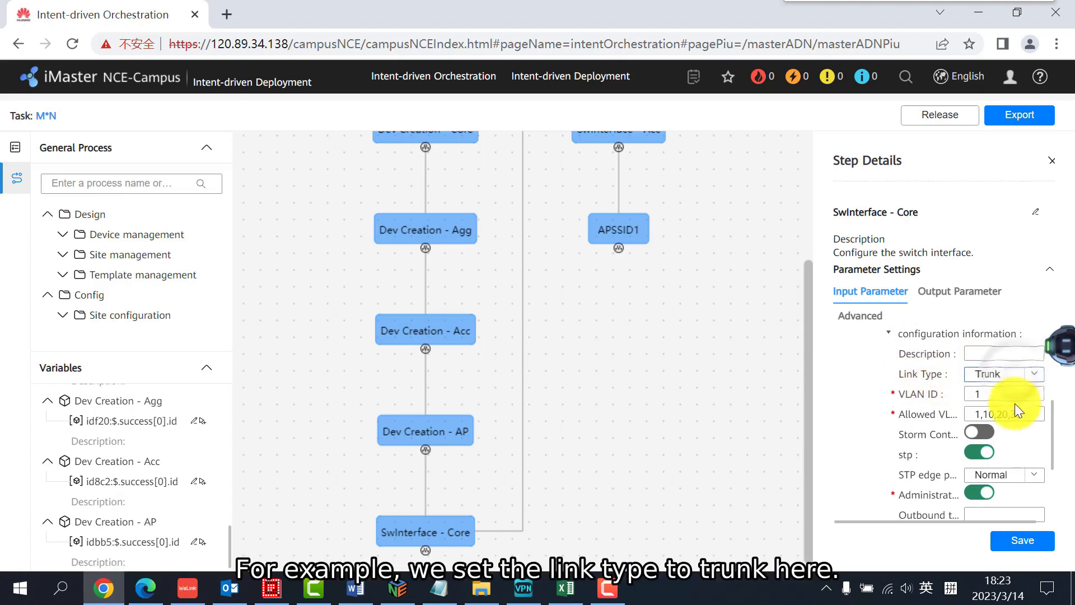
{"action": "left_click", "coordinate": [972, 413]}
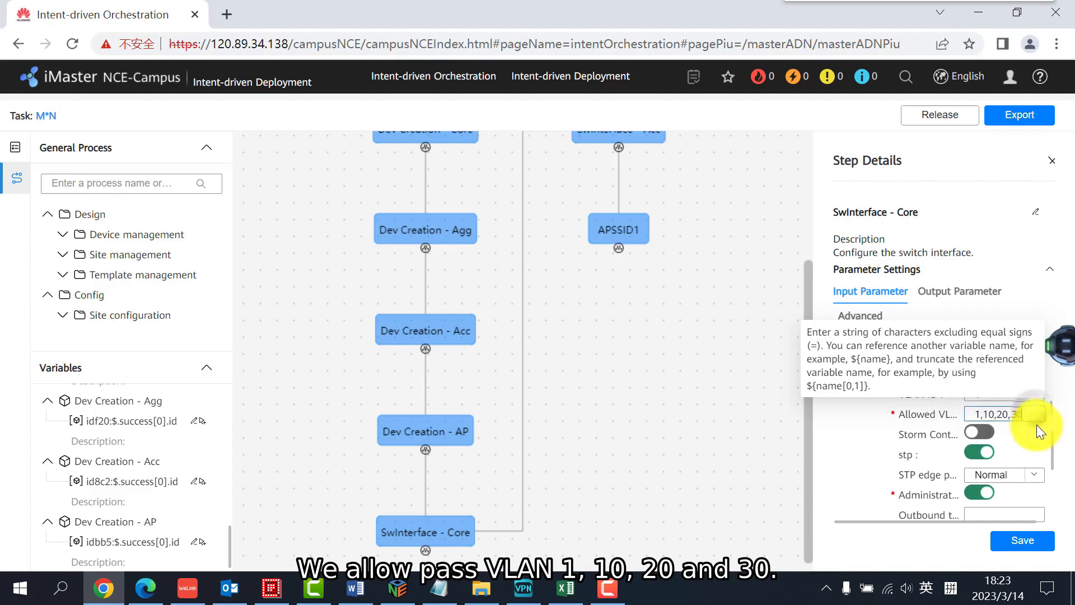
Review the interface configuration of the SwInterface - Agg and SwInterface - Acc steps
{"action": "scroll", "coordinate": [1036, 428], "scroll_direction": "up", "scroll_amount": 5}
{"action": "scroll", "coordinate": [483, 435], "scroll_direction": "up", "scroll_amount": 1}
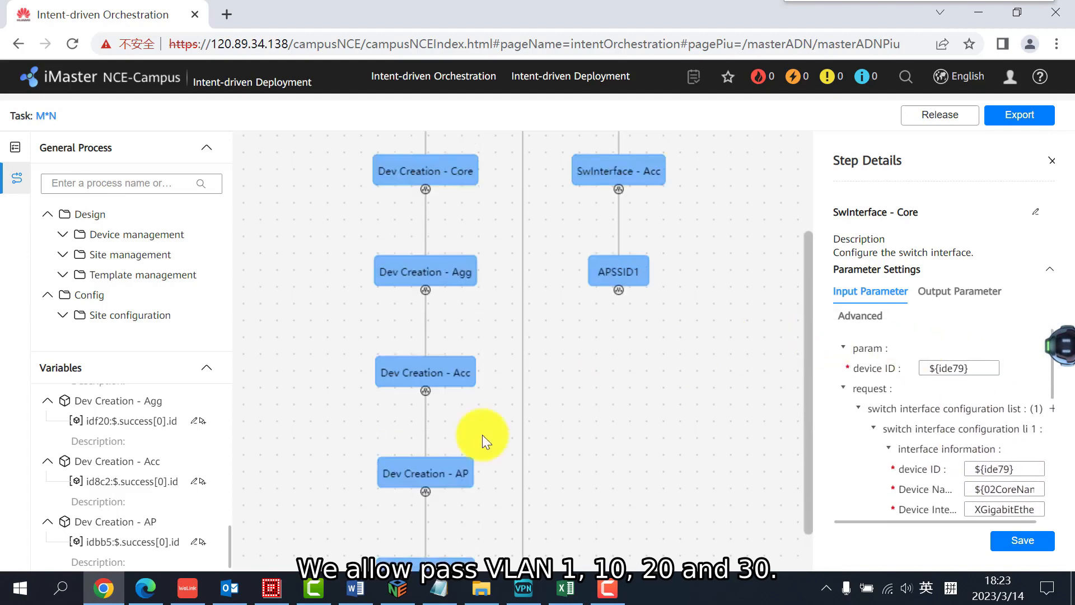
{"action": "scroll", "coordinate": [533, 435], "scroll_direction": "up", "scroll_amount": 3}
{"action": "left_click", "coordinate": [651, 196]}
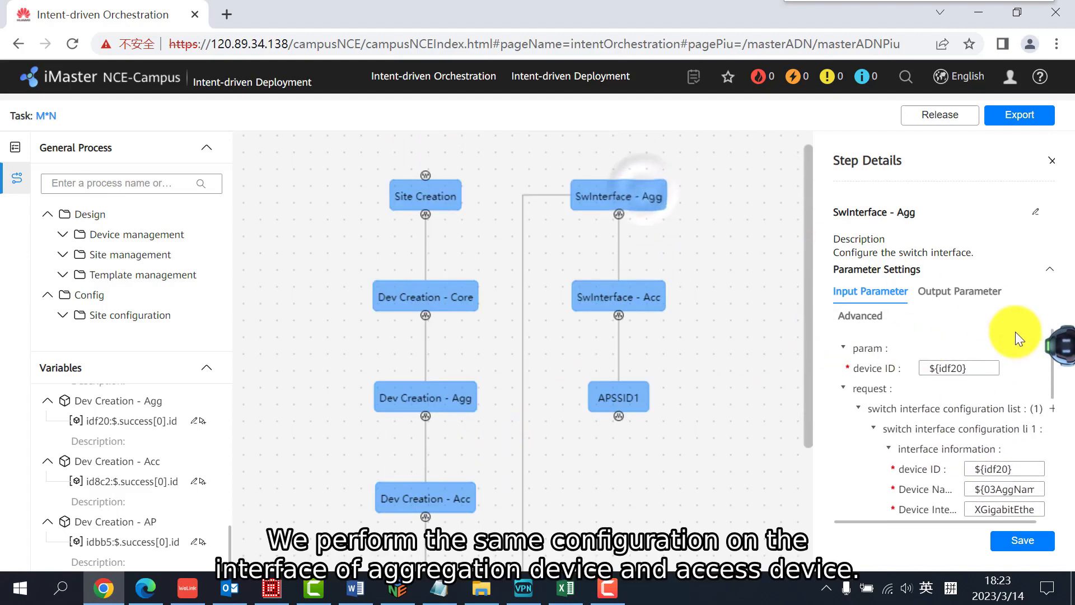
{"action": "scroll", "coordinate": [1011, 341], "scroll_direction": "down", "scroll_amount": 5}
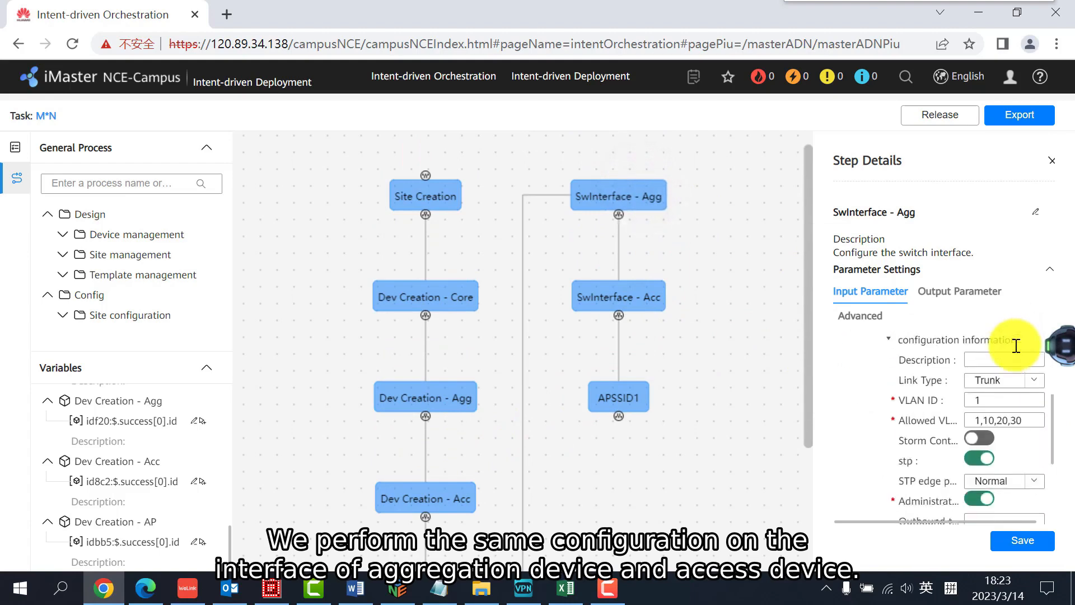
{"action": "left_click", "coordinate": [640, 306]}
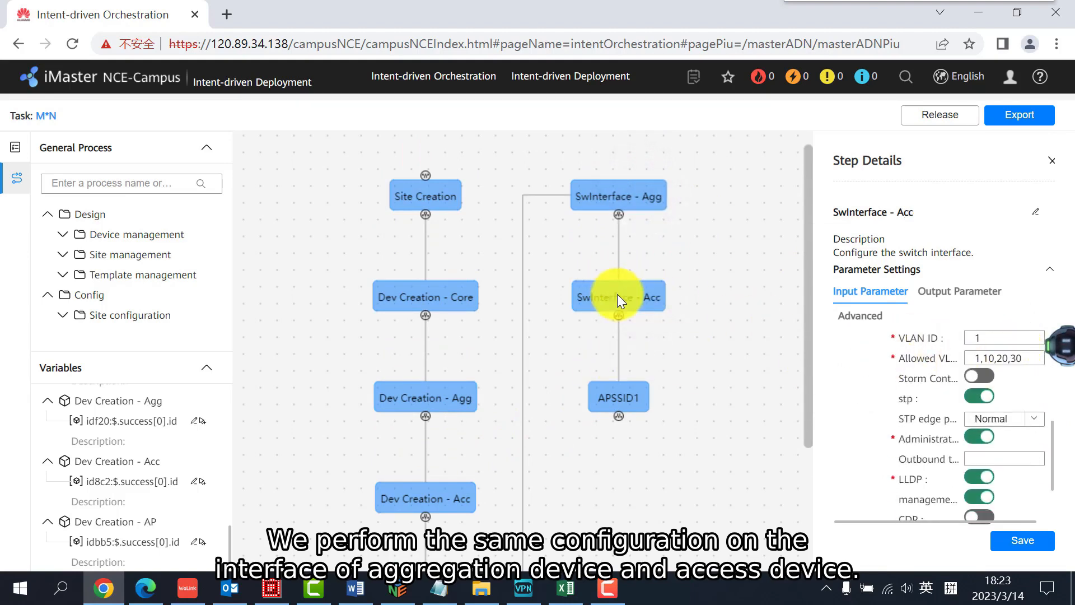
{"action": "scroll", "coordinate": [838, 401], "scroll_direction": "down", "scroll_amount": 1}
{"action": "scroll", "coordinate": [878, 401], "scroll_direction": "up", "scroll_amount": 1}
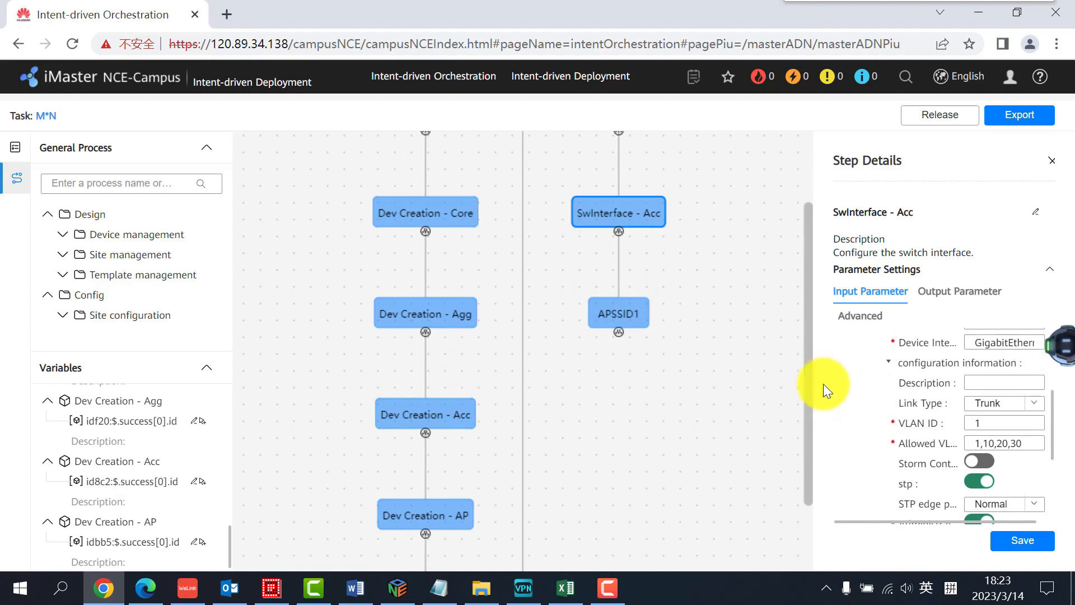
Examine the site ID and SSID name references of the APSSID1 step against the Site Creation output and global SSID1Name variable
{"action": "left_click", "coordinate": [597, 308]}
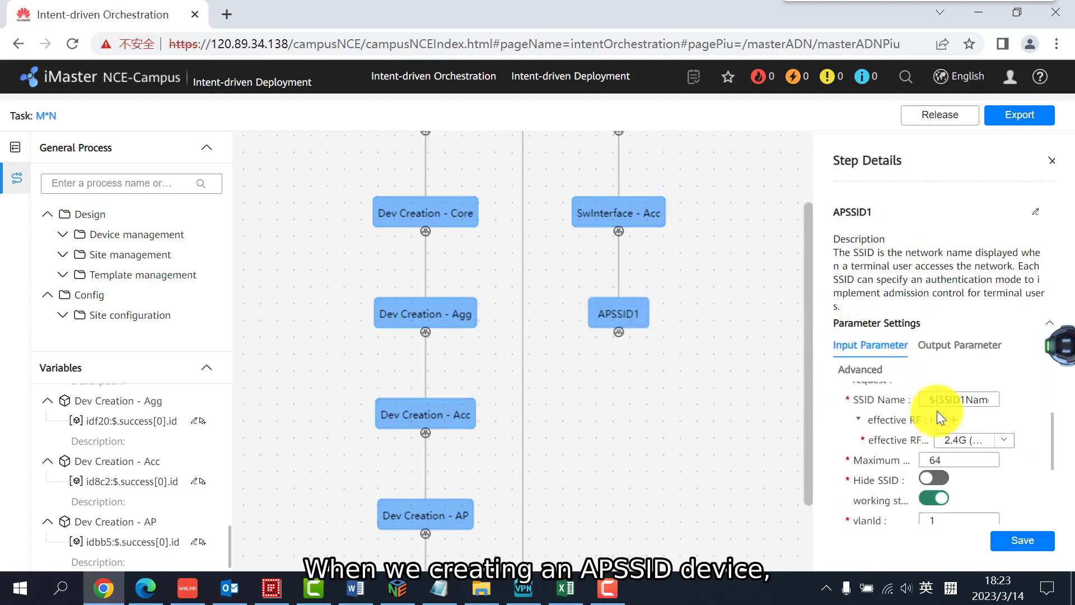
{"action": "scroll", "coordinate": [936, 411], "scroll_direction": "up", "scroll_amount": 1}
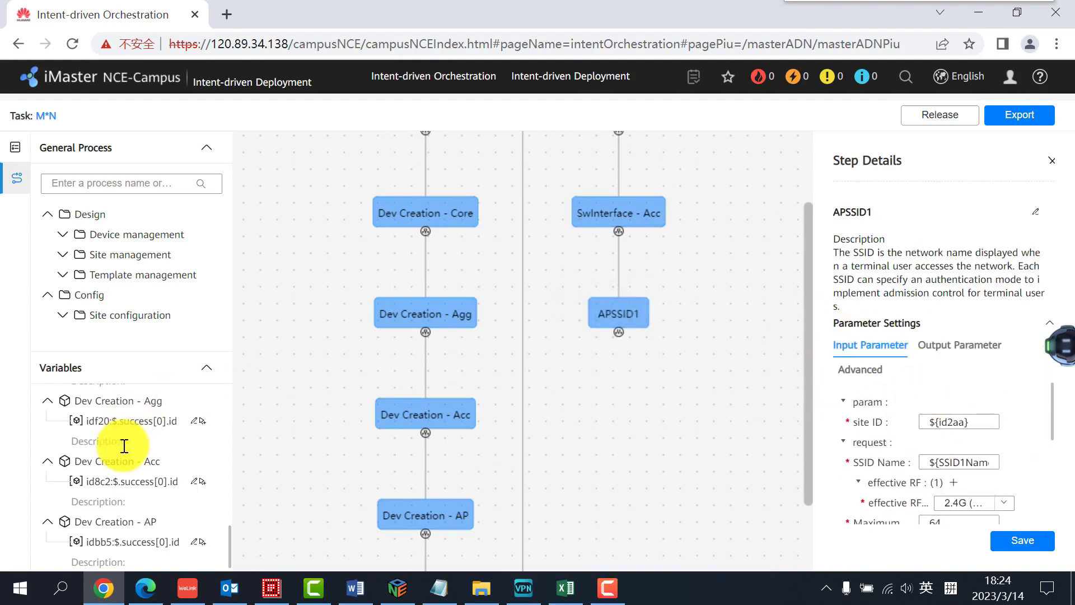
{"action": "scroll", "coordinate": [125, 446], "scroll_direction": "up", "scroll_amount": 3}
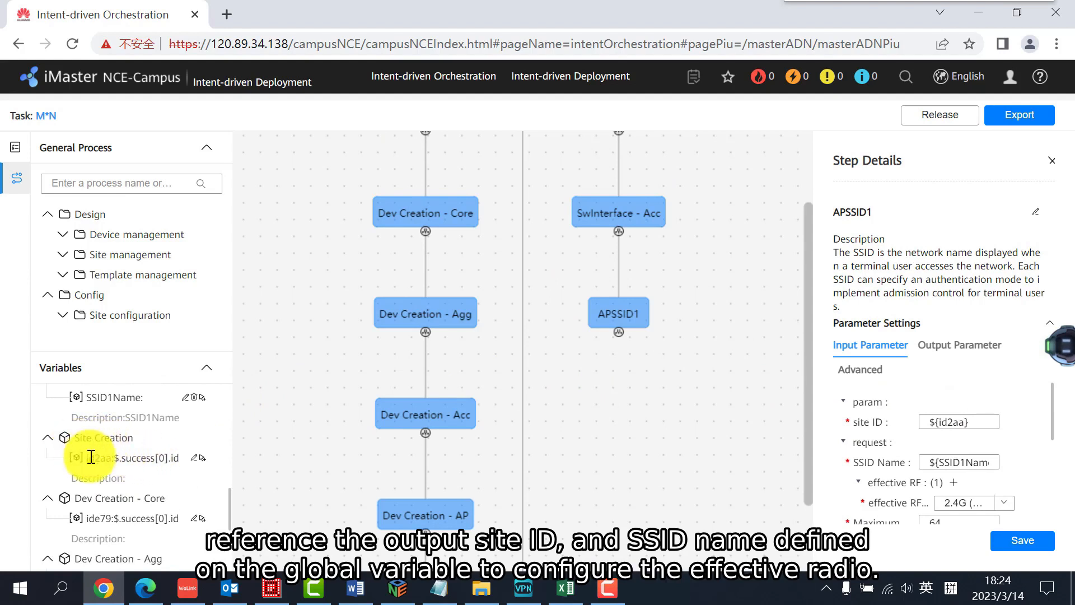
{"action": "left_click_drag", "start_coordinate": [91, 458], "coordinate": [174, 465]}
{"action": "left_click_drag", "start_coordinate": [955, 463], "coordinate": [1002, 464]}
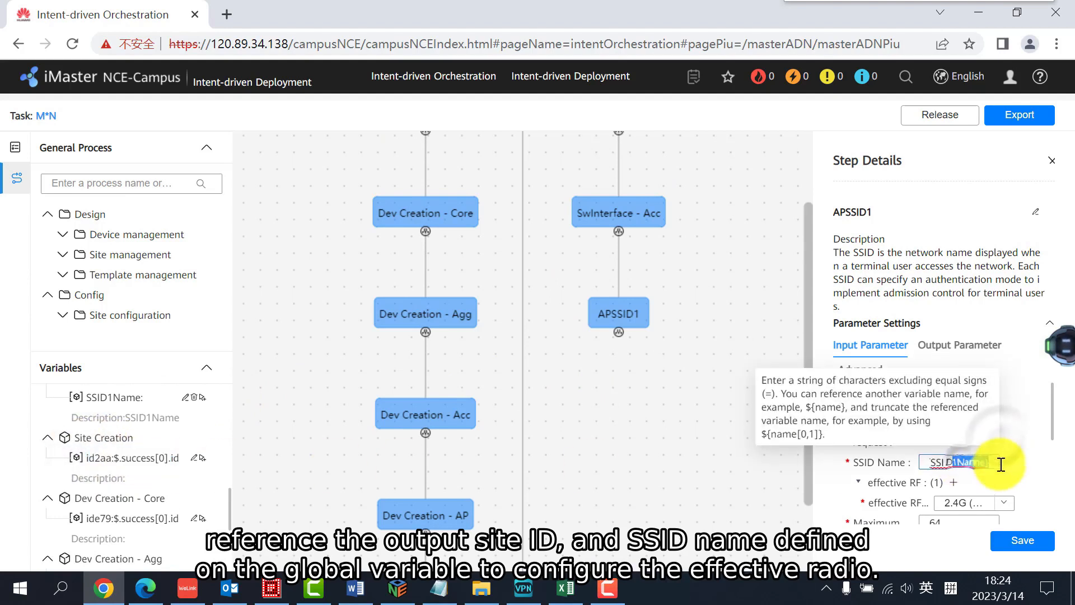
{"action": "left_click", "coordinate": [1001, 465]}
{"action": "scroll", "coordinate": [125, 490], "scroll_direction": "up", "scroll_amount": 3}
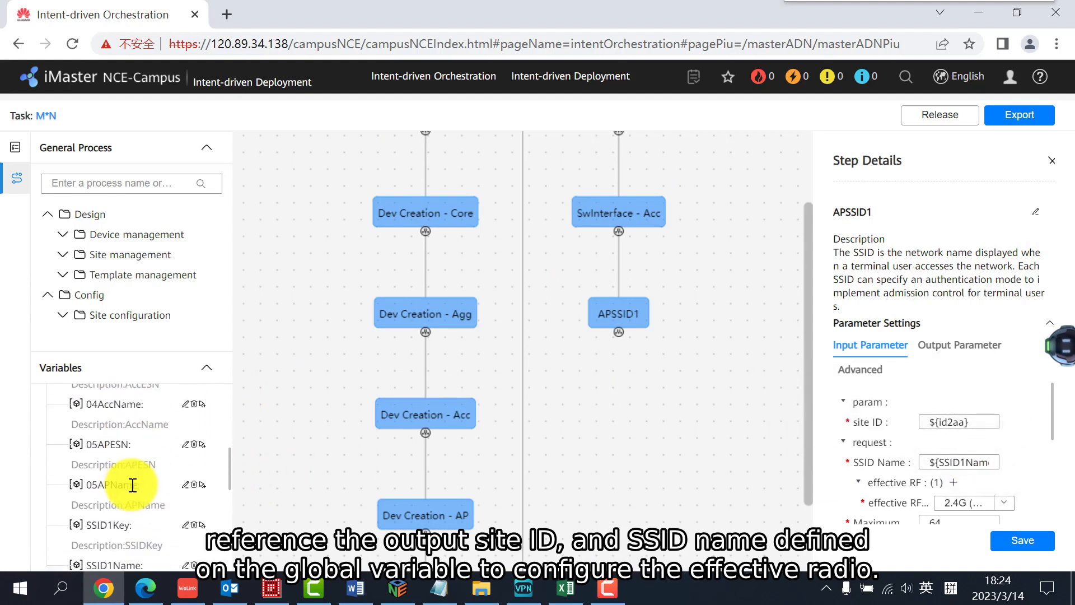
{"action": "scroll", "coordinate": [133, 485], "scroll_direction": "down", "scroll_amount": 3}
{"action": "scroll", "coordinate": [1012, 483], "scroll_direction": "down", "scroll_amount": 1}
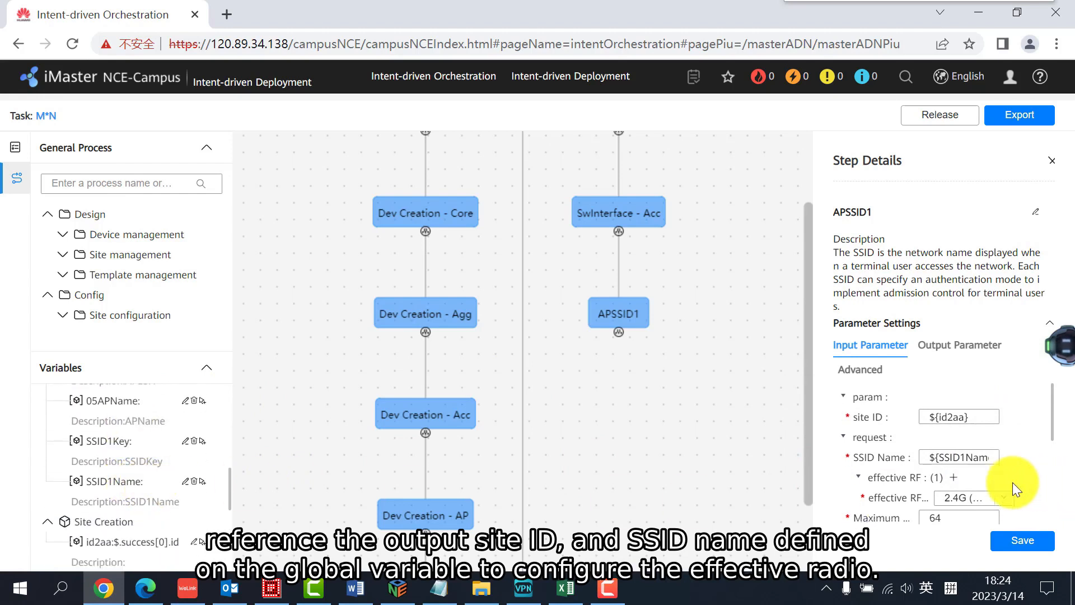
Check APSSID1's effective RF, Semi-open WLAN security and ${SSID1Key} security key reference, and save the step
{"action": "scroll", "coordinate": [1013, 482], "scroll_direction": "down", "scroll_amount": 2}
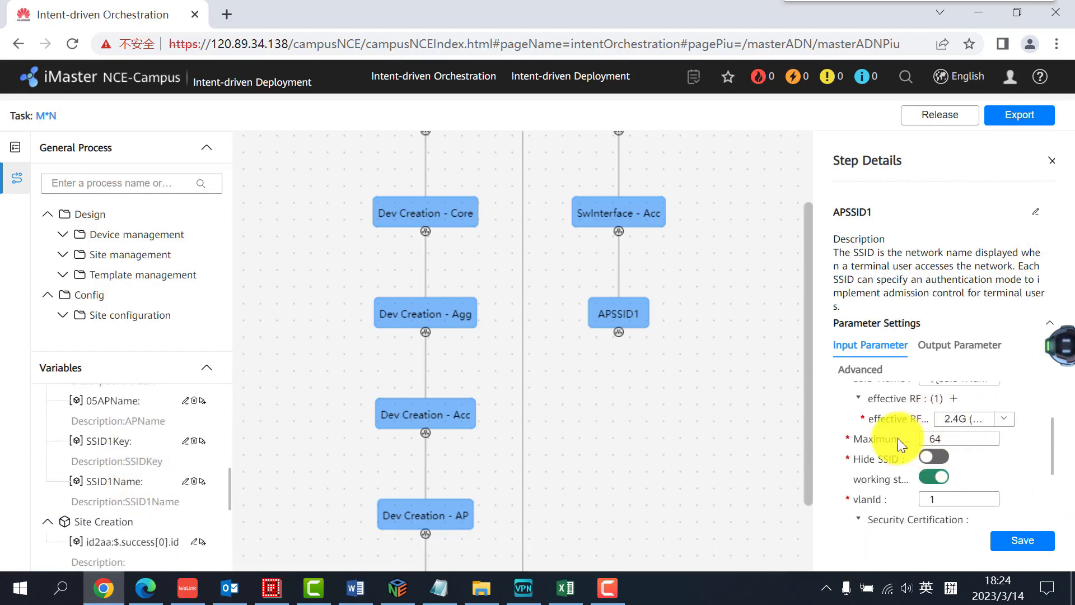
{"action": "scroll", "coordinate": [895, 457], "scroll_direction": "down", "scroll_amount": 2}
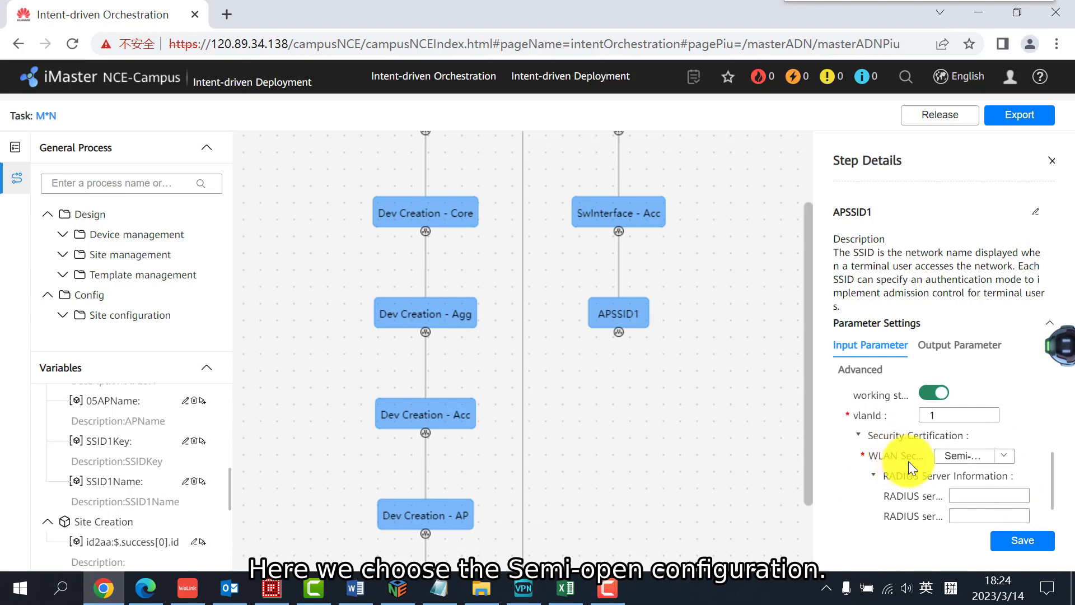
{"action": "left_click", "coordinate": [1000, 455]}
{"action": "left_click", "coordinate": [999, 454]}
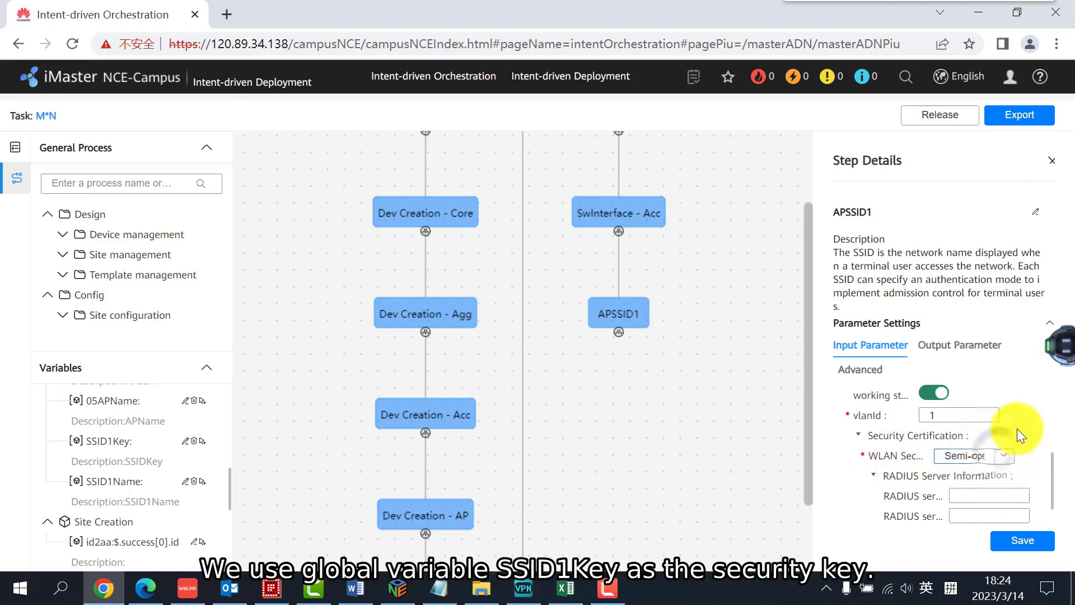
{"action": "scroll", "coordinate": [1015, 430], "scroll_direction": "down", "scroll_amount": 1}
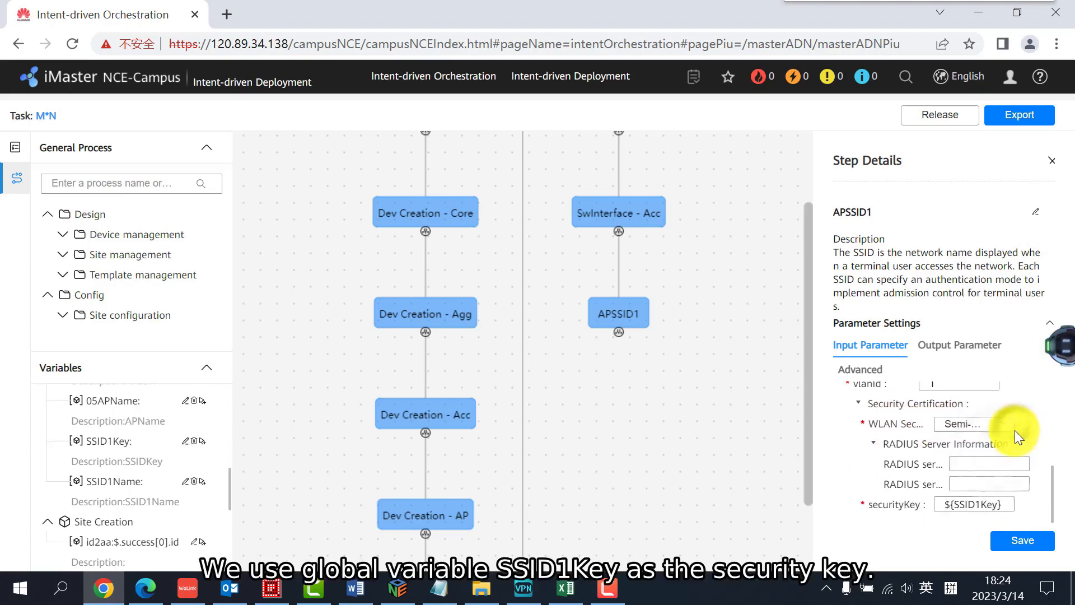
{"action": "left_click", "coordinate": [1030, 546]}
{"action": "left_click", "coordinate": [626, 335]}
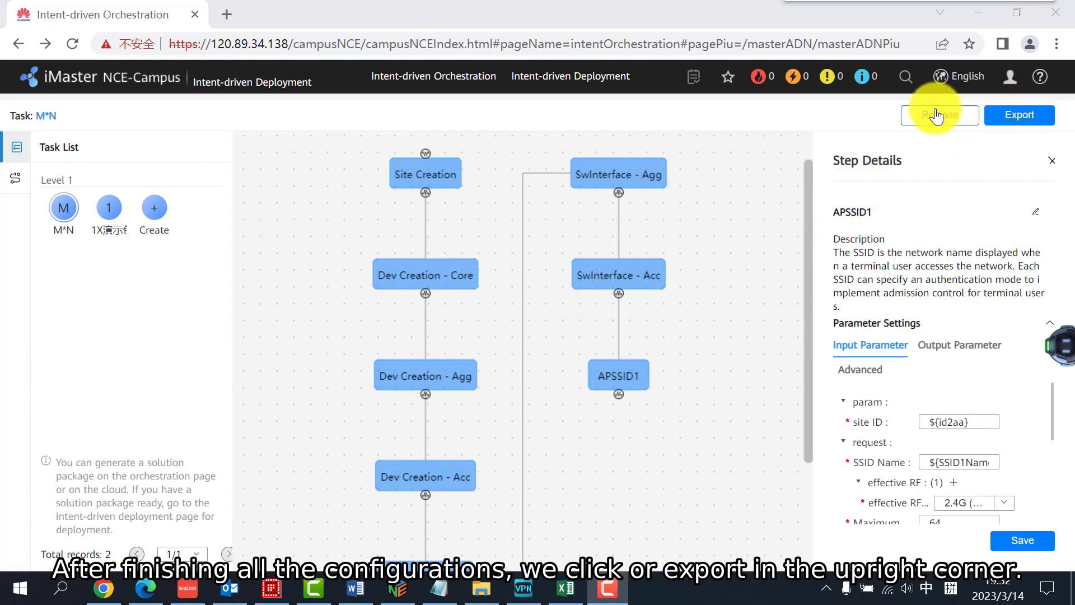
Release the M*N task under the name template1
{"action": "left_click", "coordinate": [1005, 119]}
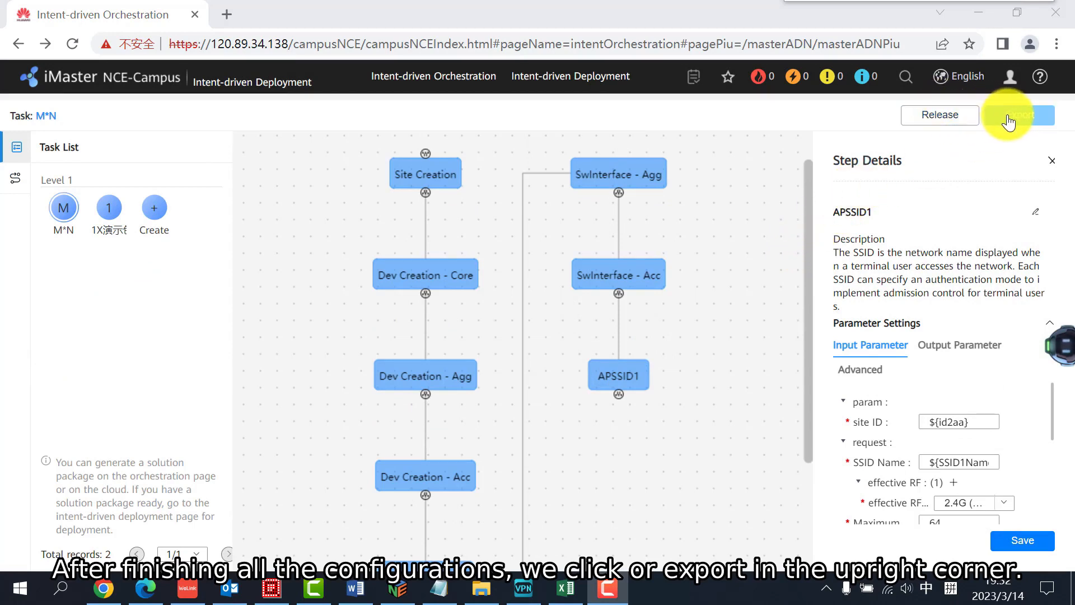
{"action": "left_click", "coordinate": [935, 117]}
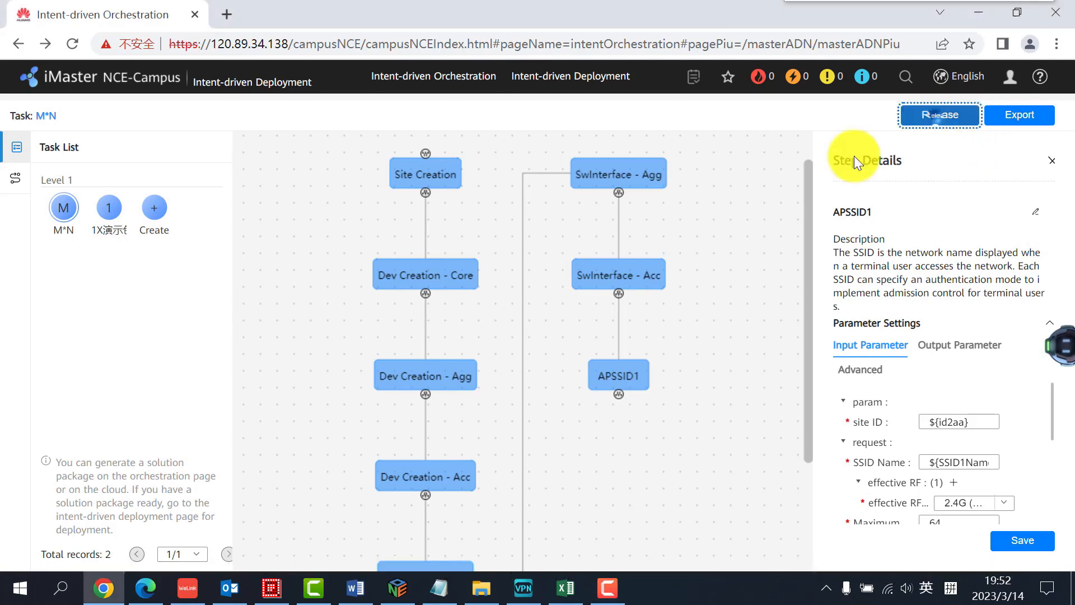
{"action": "left_click", "coordinate": [582, 288]}
{"action": "type", "text": "t"}
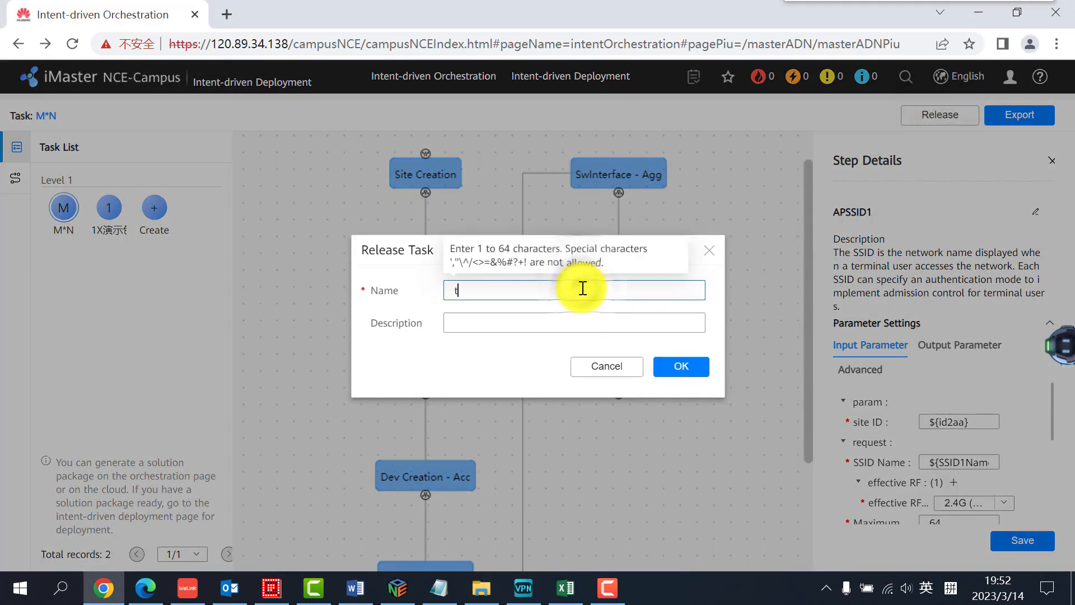
{"action": "type", "text": "emplate1"}
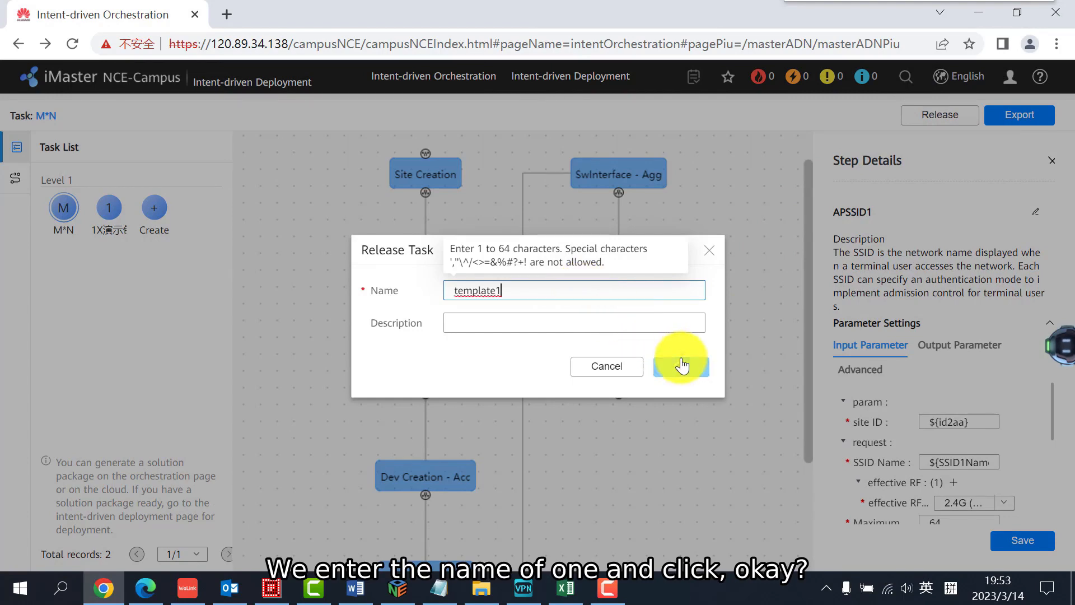
{"action": "left_click", "coordinate": [682, 365]}
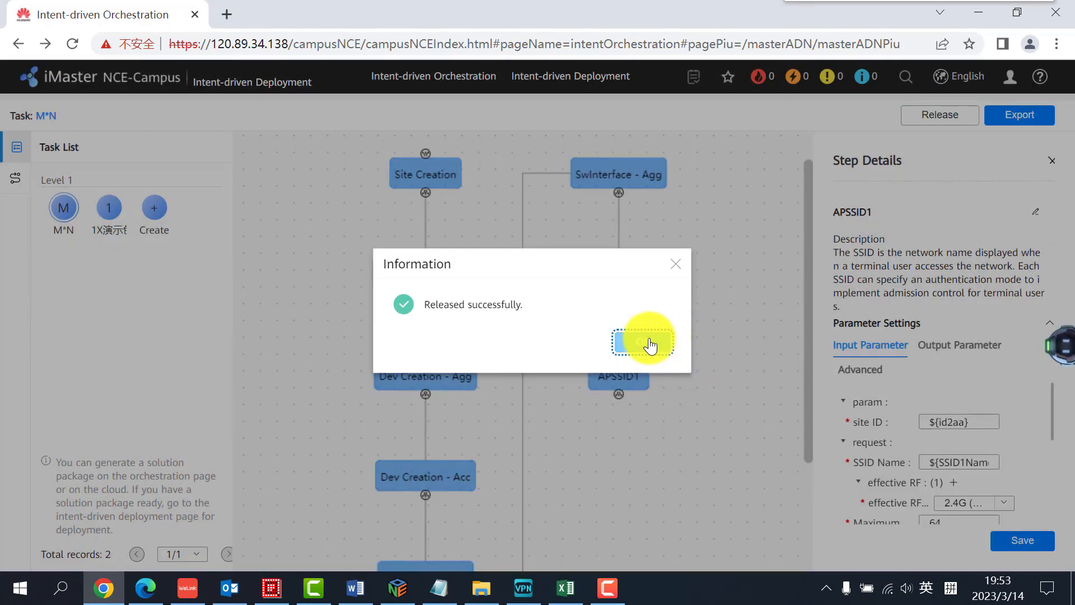
{"action": "left_click", "coordinate": [650, 342]}
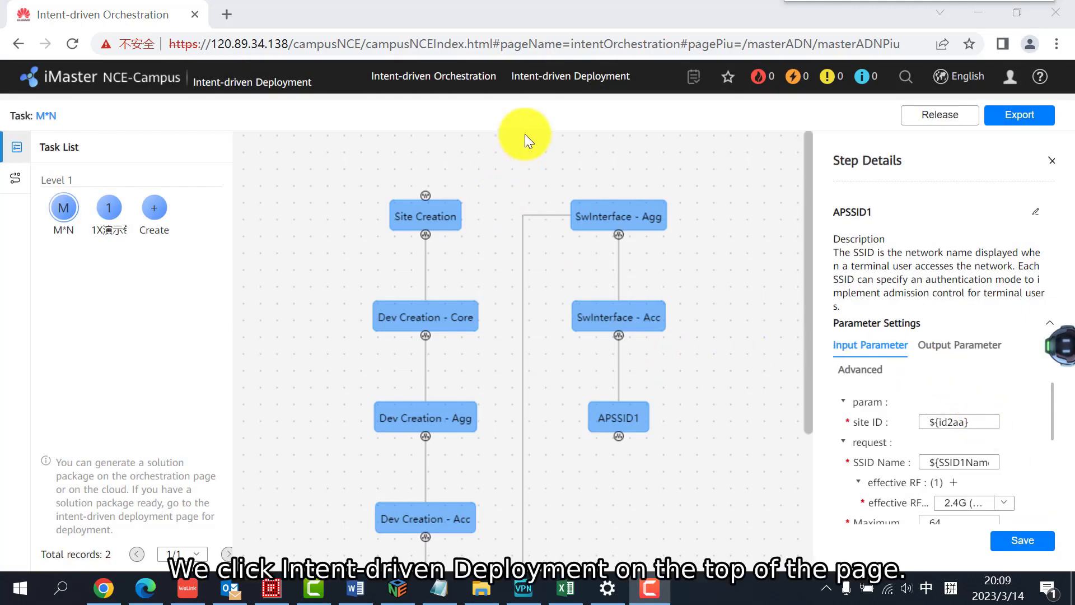
Open Intent-driven Deployment for template1 and review its online input, file import and third-party import options
{"action": "left_click", "coordinate": [558, 85]}
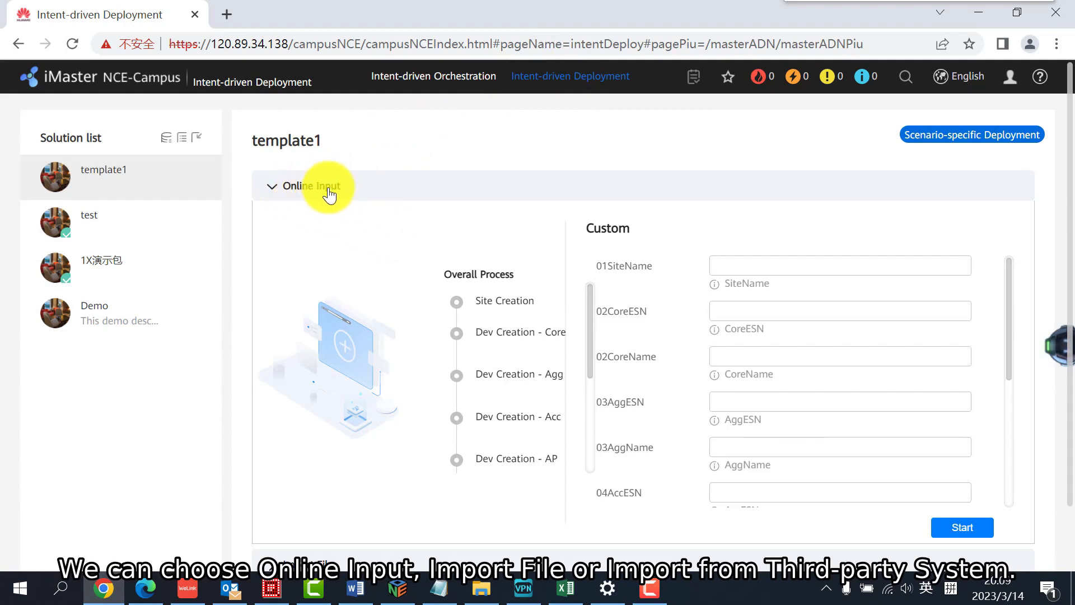
{"action": "scroll", "coordinate": [343, 419], "scroll_direction": "down", "scroll_amount": 1}
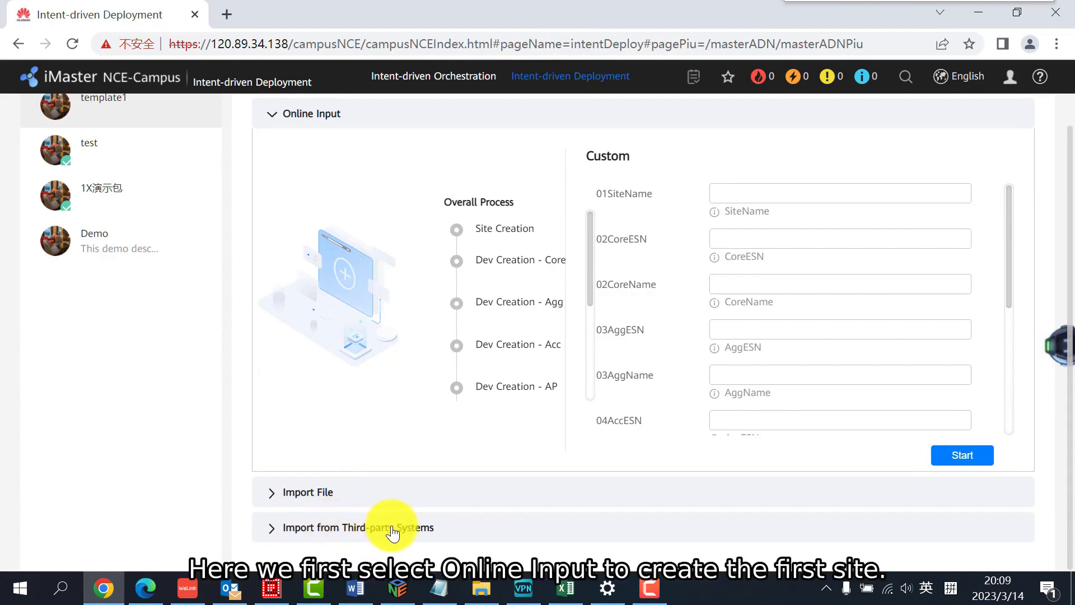
{"action": "scroll", "coordinate": [557, 442], "scroll_direction": "up", "scroll_amount": 1}
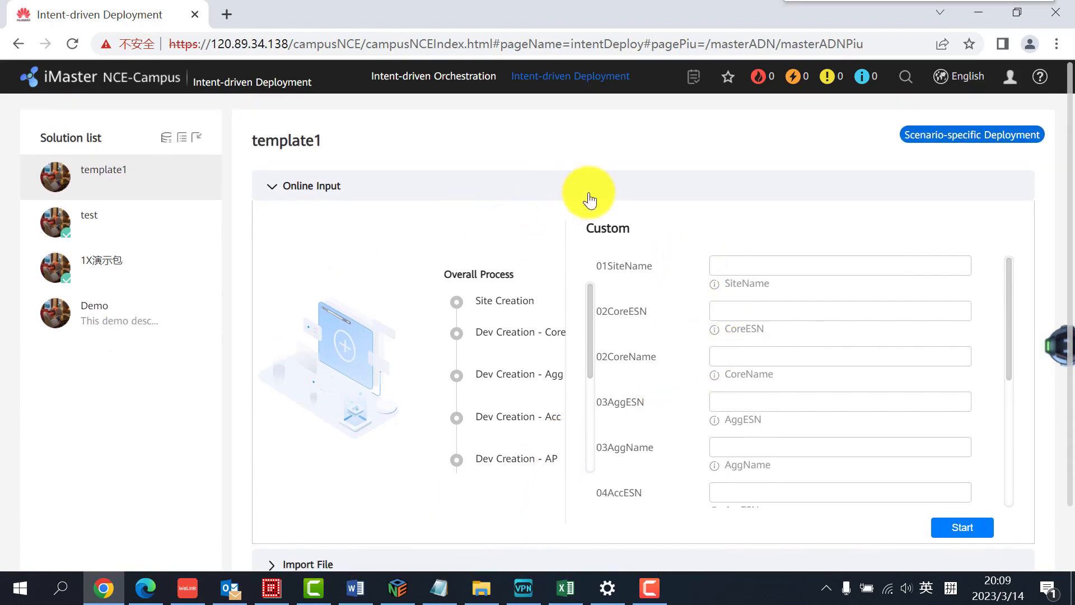
Enter Site1, device ESNs, names S6330-H48X6C, S5731-H48P4XC, S5735-L48P4X-Acc1 and AirEngine5760-51, SSID1 and the SSID key for template1, and start the deployment
{"action": "scroll", "coordinate": [737, 263], "scroll_direction": "down", "scroll_amount": 1}
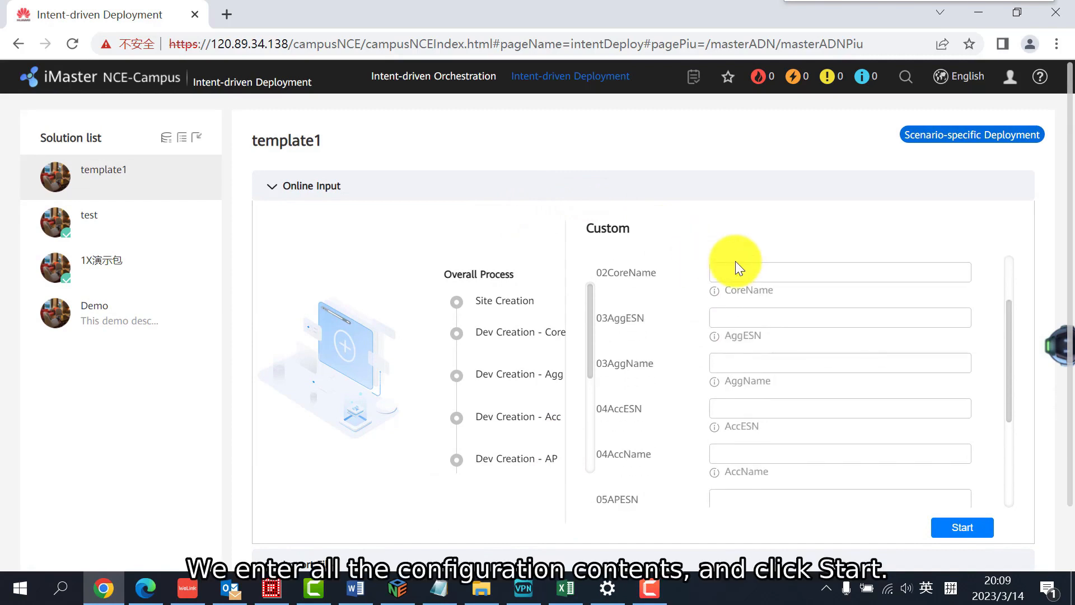
{"action": "scroll", "coordinate": [736, 268], "scroll_direction": "up", "scroll_amount": 1}
{"action": "left_click", "coordinate": [737, 268]}
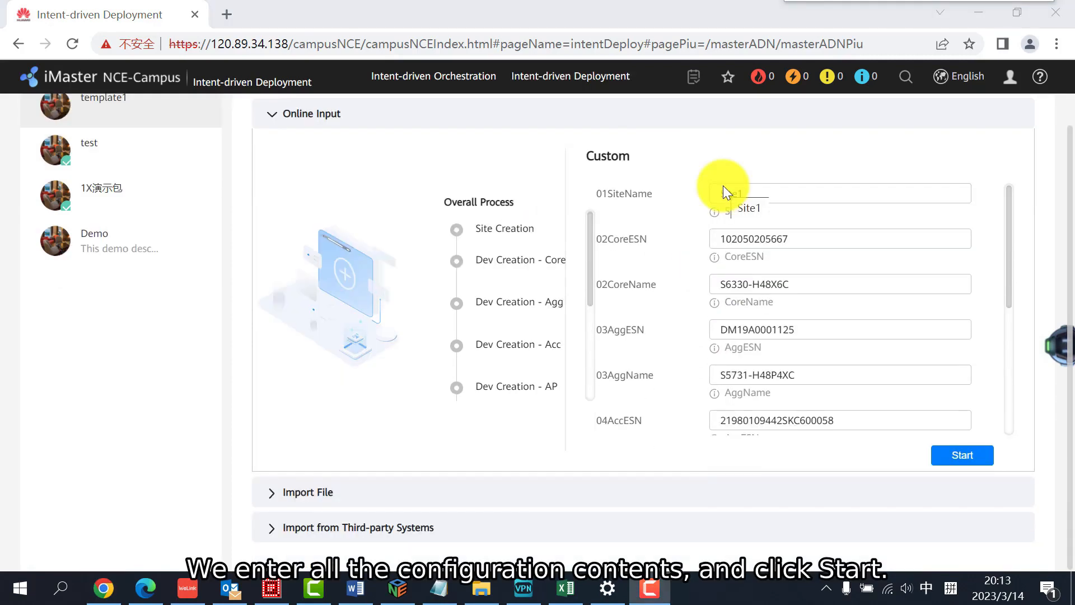
{"action": "scroll", "coordinate": [723, 186], "scroll_direction": "down", "scroll_amount": 5}
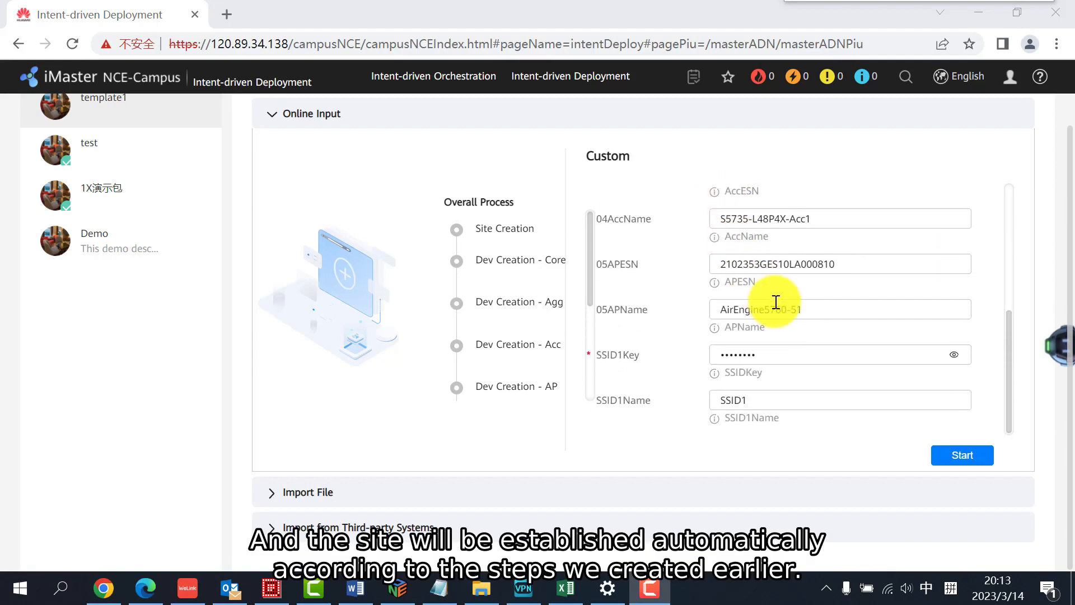
{"action": "scroll", "coordinate": [773, 303], "scroll_direction": "up", "scroll_amount": 5}
{"action": "left_click", "coordinate": [946, 448]}
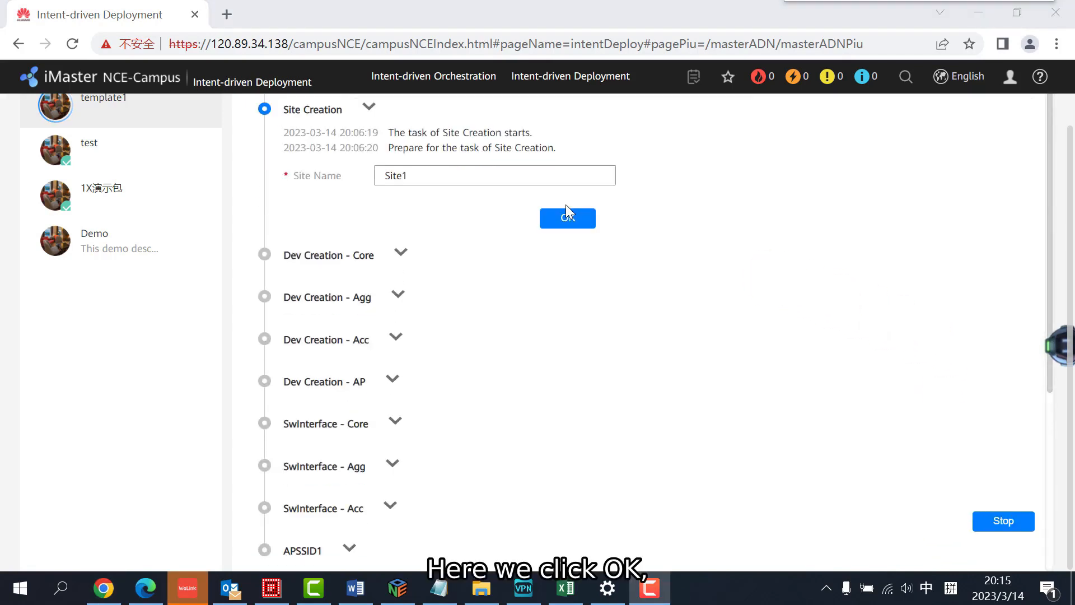
Confirm Site1 as the site name in Site Creation and reconfirm the SSID key in the APSSID1 step
{"action": "left_click", "coordinate": [568, 219]}
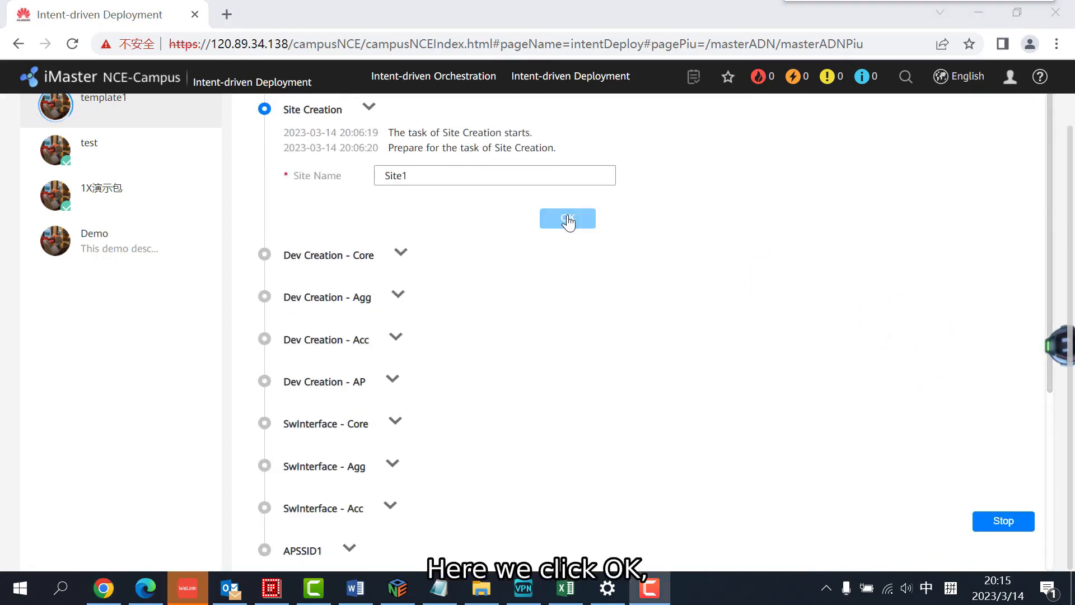
{"action": "left_click", "coordinate": [568, 220]}
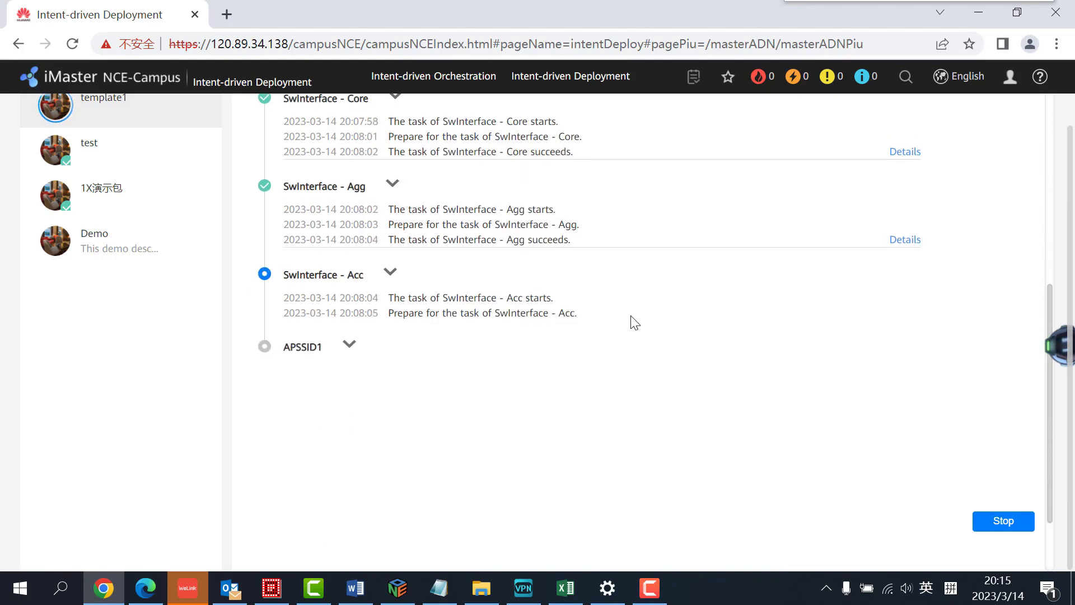
{"action": "left_click", "coordinate": [569, 328]}
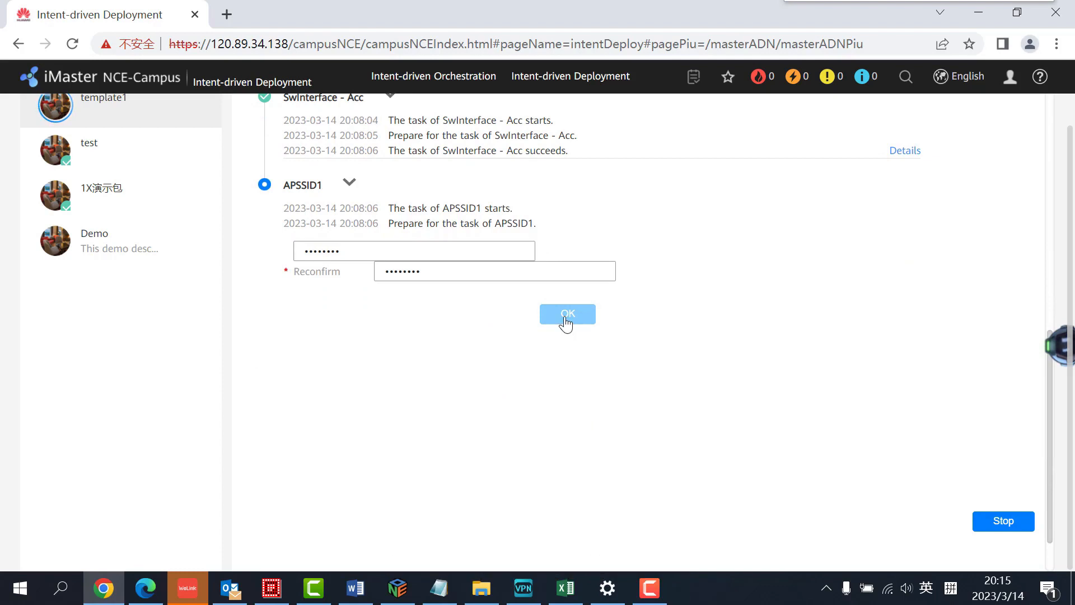
{"action": "left_click", "coordinate": [566, 320]}
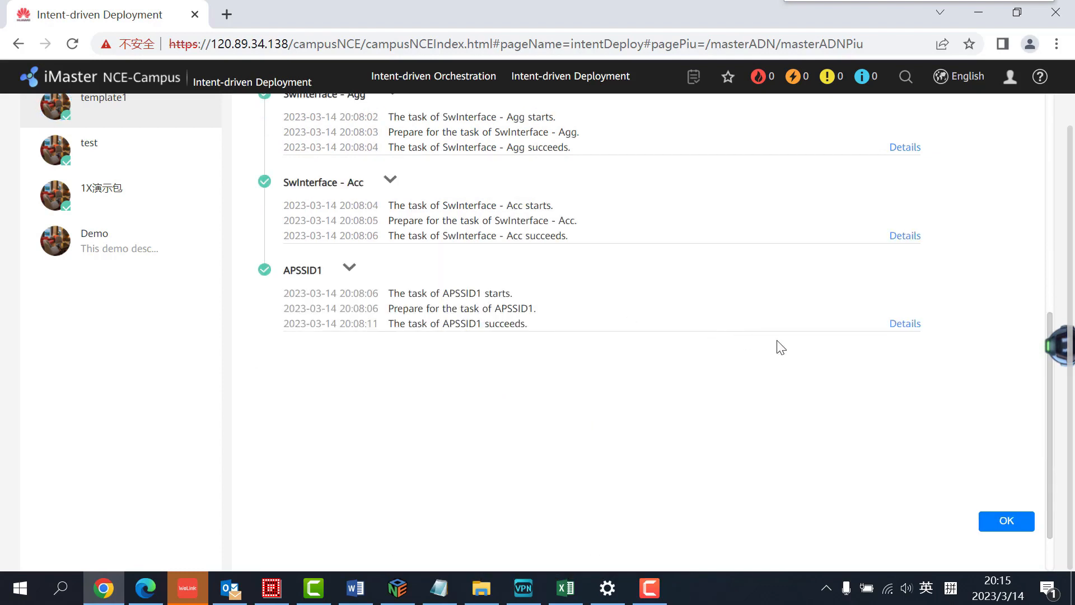
Review the progress log of template1's deployment steps and close it
{"action": "scroll", "coordinate": [781, 348], "scroll_direction": "up", "scroll_amount": 8}
{"action": "scroll", "coordinate": [781, 347], "scroll_direction": "up", "scroll_amount": 3}
{"action": "scroll", "coordinate": [781, 347], "scroll_direction": "down", "scroll_amount": 2}
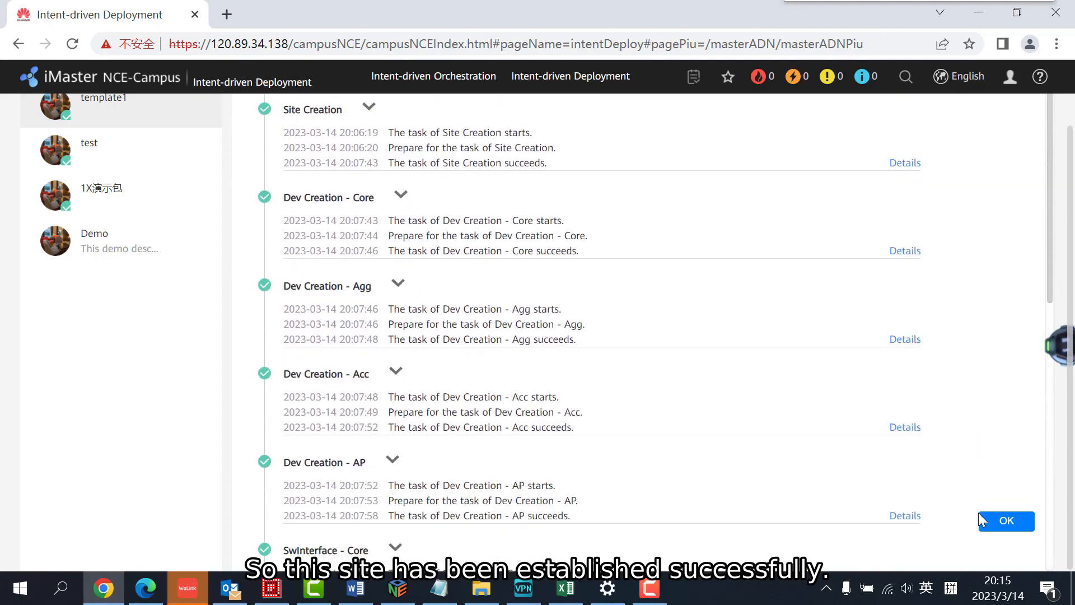
{"action": "left_click", "coordinate": [1003, 524]}
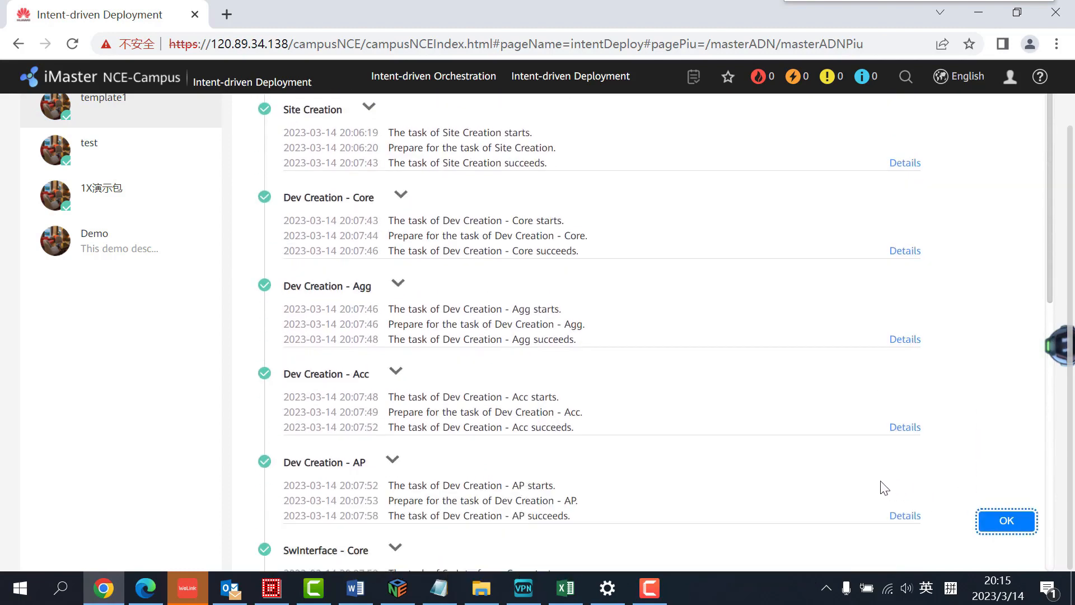
{"action": "left_click", "coordinate": [469, 236]}
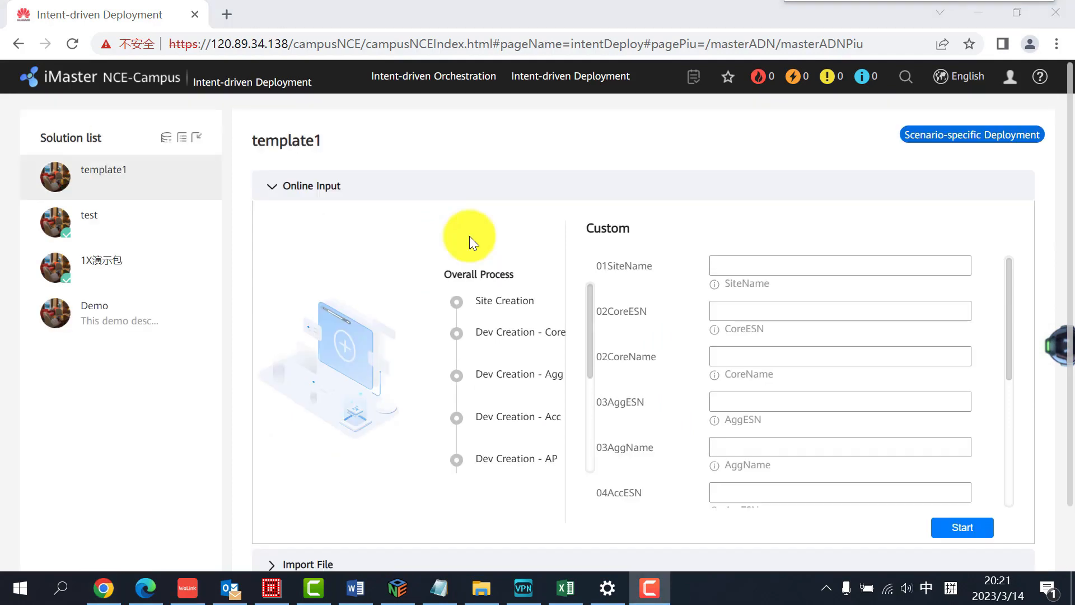
Return to the controller homepage and open Site Management to check for Site1
{"action": "left_click", "coordinate": [109, 83]}
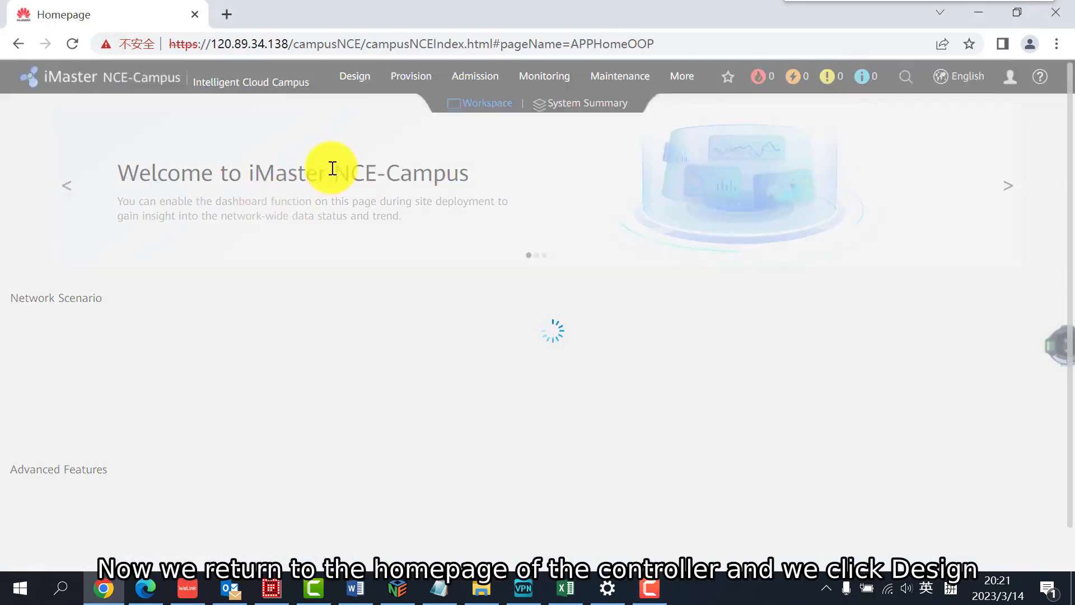
{"action": "left_click", "coordinate": [348, 76]}
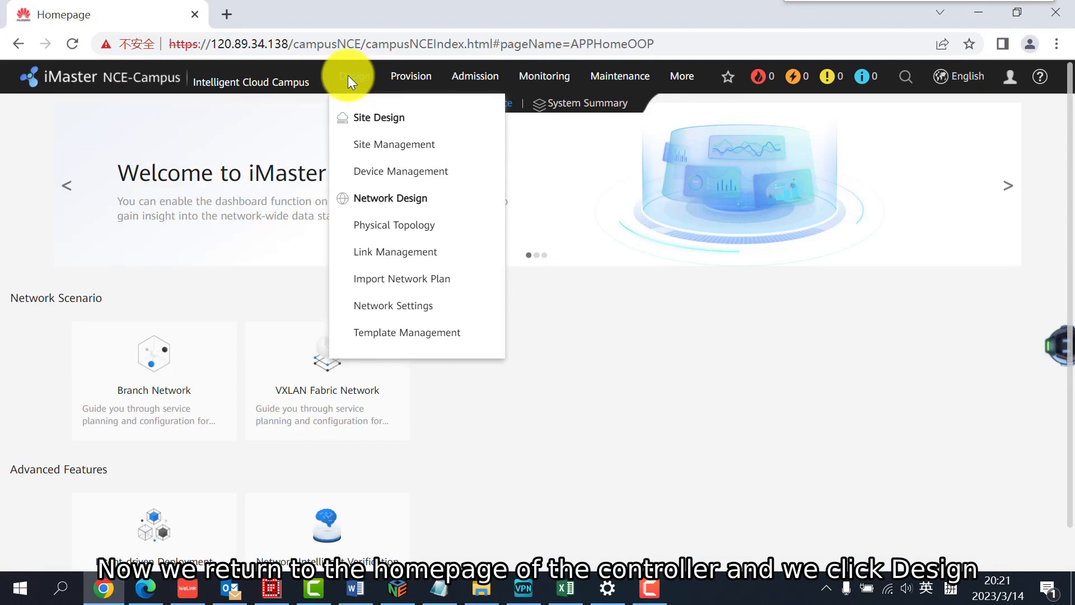
{"action": "left_click", "coordinate": [359, 143]}
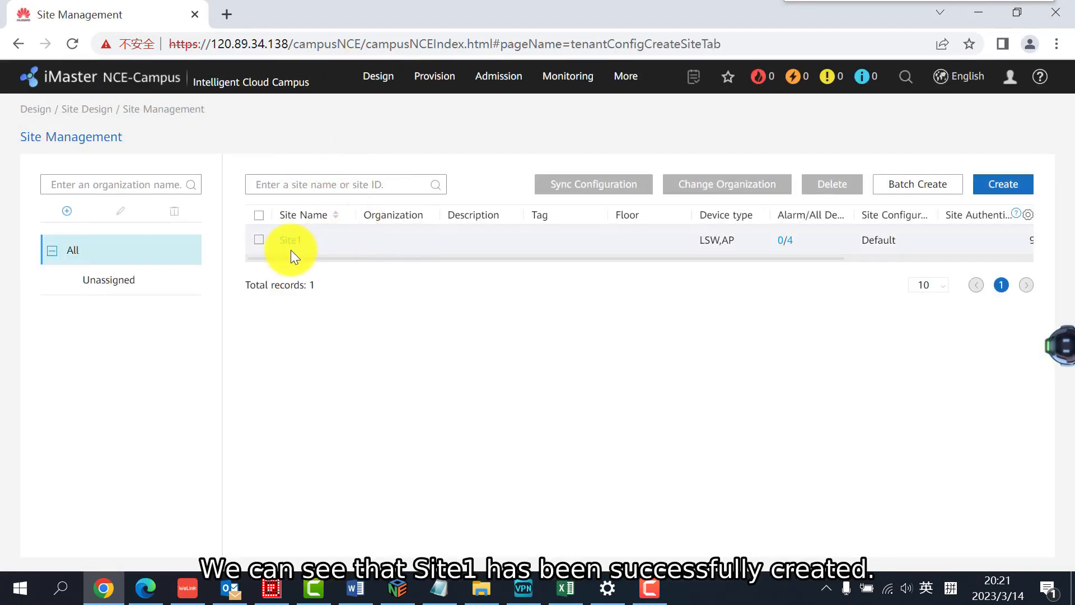
In Site1's site configuration, inspect the link type and VLAN settings of port 1 on switch S5731-H48P4XC and the AP Wi-Fi SSIDs
{"action": "left_click", "coordinate": [429, 78]}
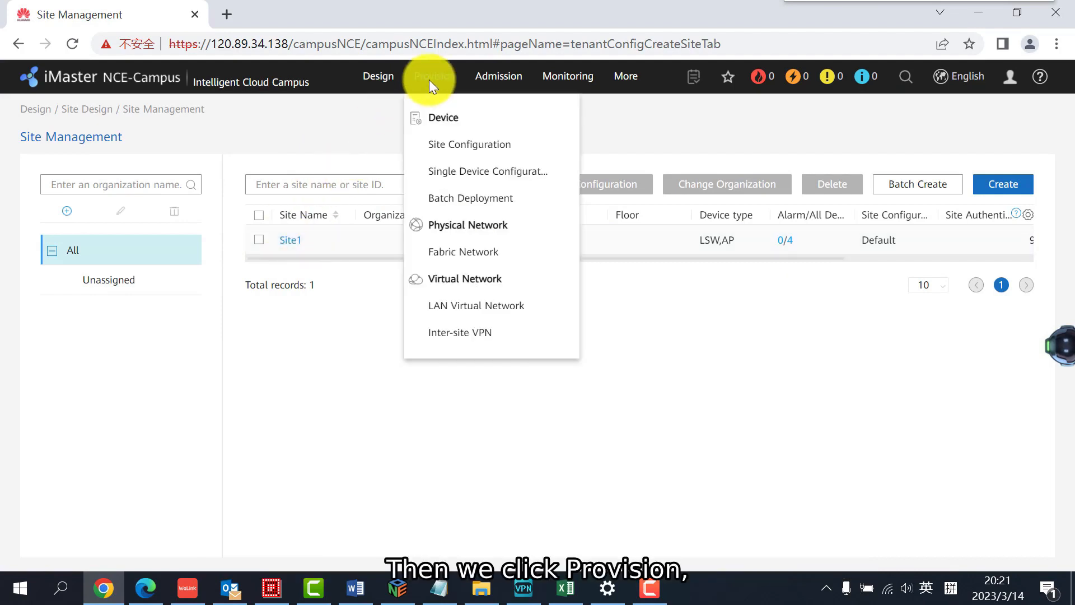
{"action": "left_click", "coordinate": [447, 147]}
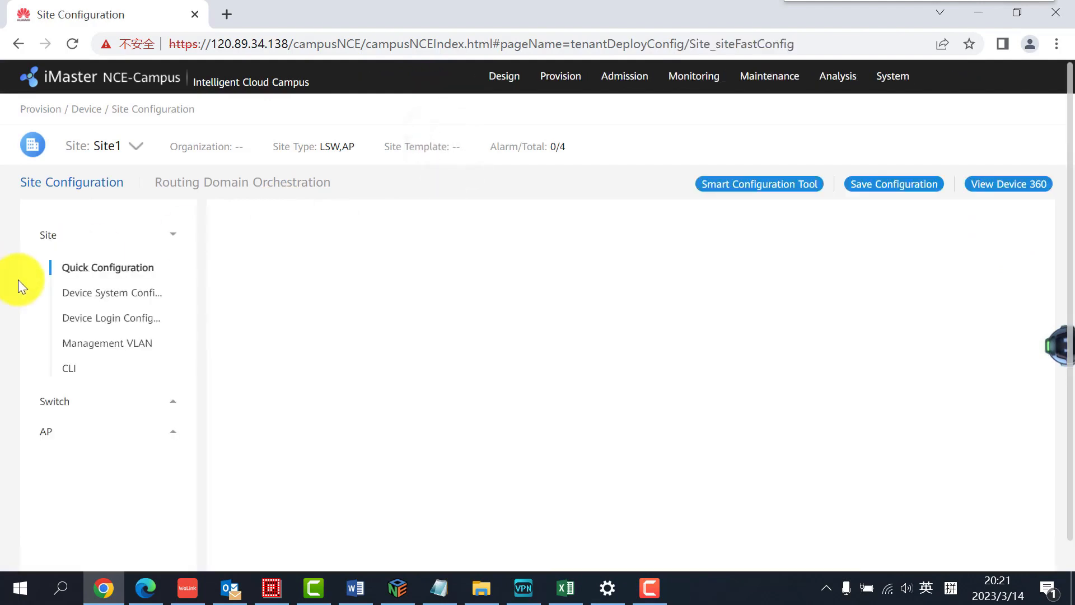
{"action": "left_click", "coordinate": [55, 400]}
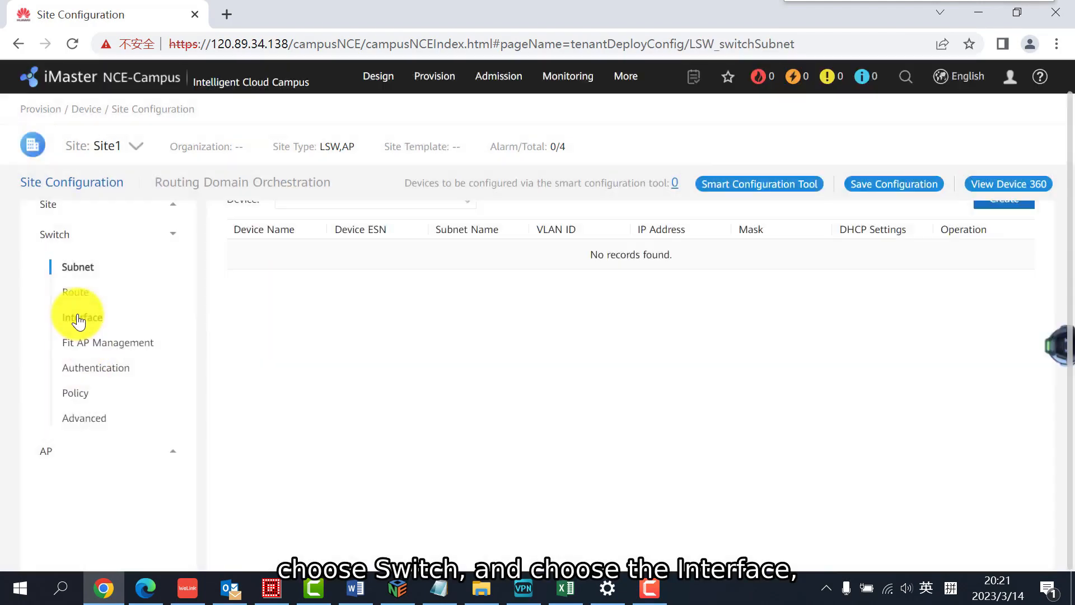
{"action": "left_click", "coordinate": [81, 320]}
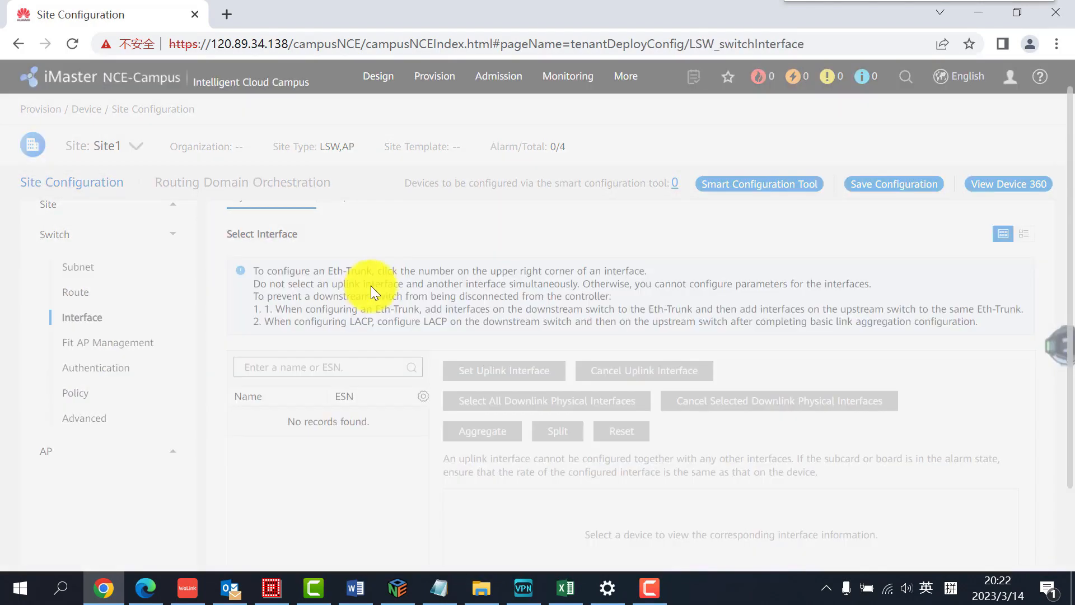
{"action": "scroll", "coordinate": [537, 412], "scroll_direction": "down", "scroll_amount": 1}
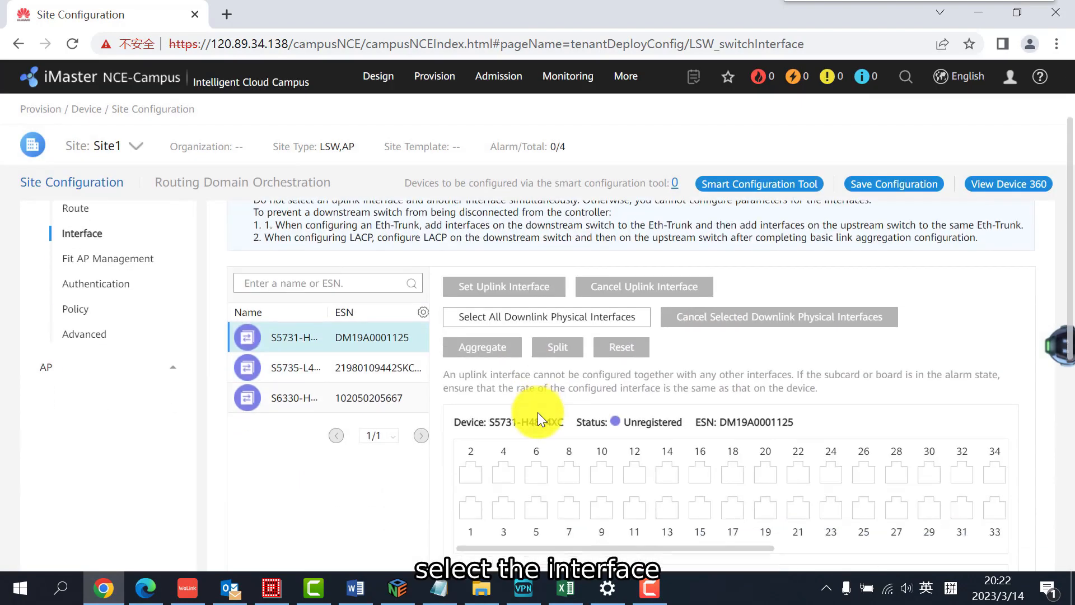
{"action": "left_click", "coordinate": [470, 507]}
{"action": "scroll", "coordinate": [534, 389], "scroll_direction": "down", "scroll_amount": 5}
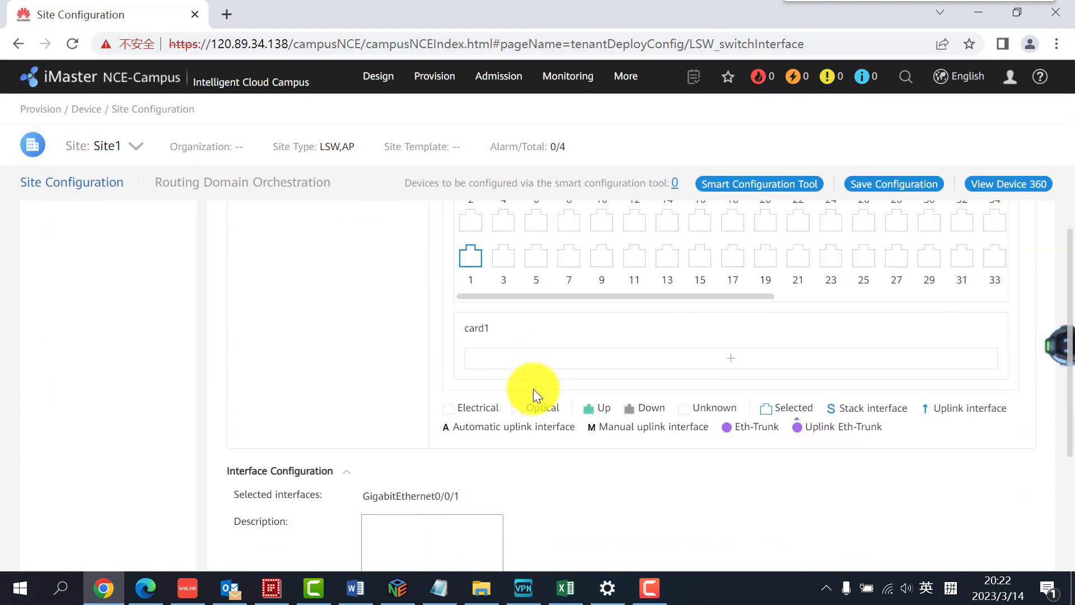
{"action": "scroll", "coordinate": [529, 392], "scroll_direction": "down", "scroll_amount": 3}
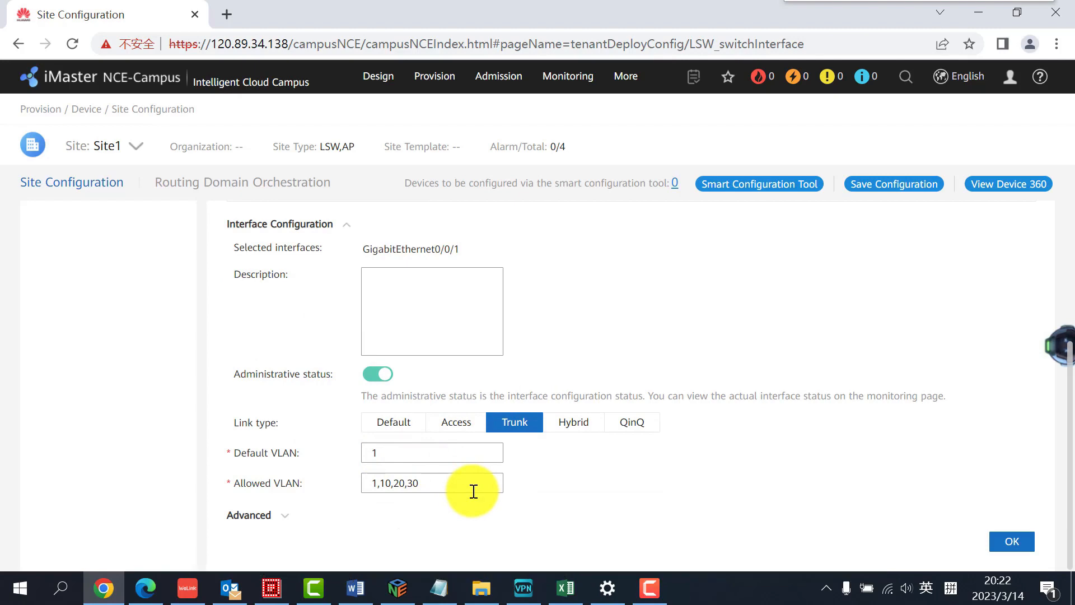
{"action": "scroll", "coordinate": [475, 488], "scroll_direction": "up", "scroll_amount": 10}
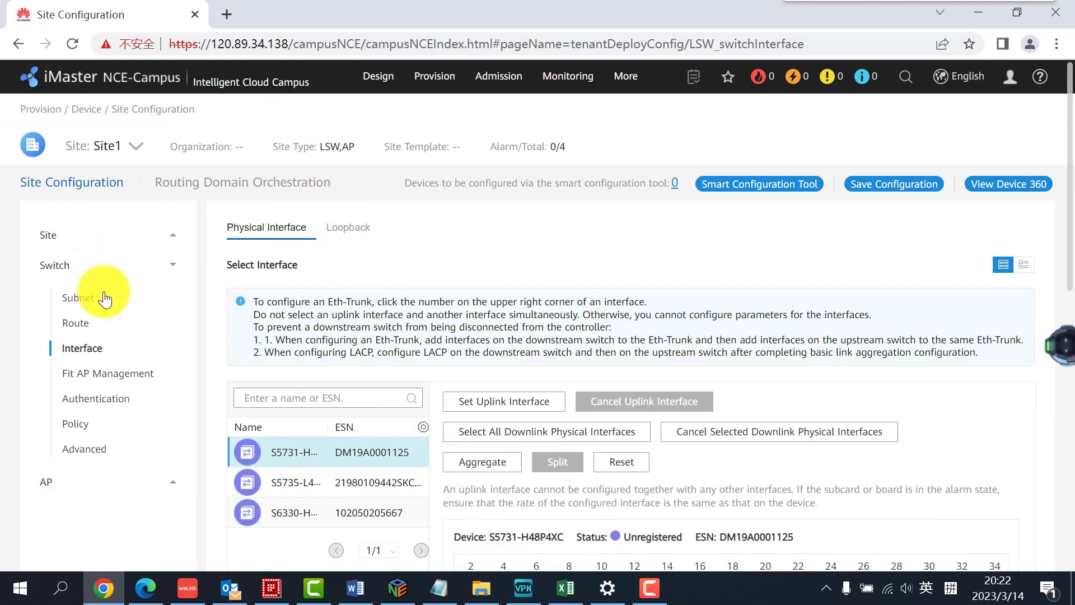
{"action": "left_click", "coordinate": [78, 492]}
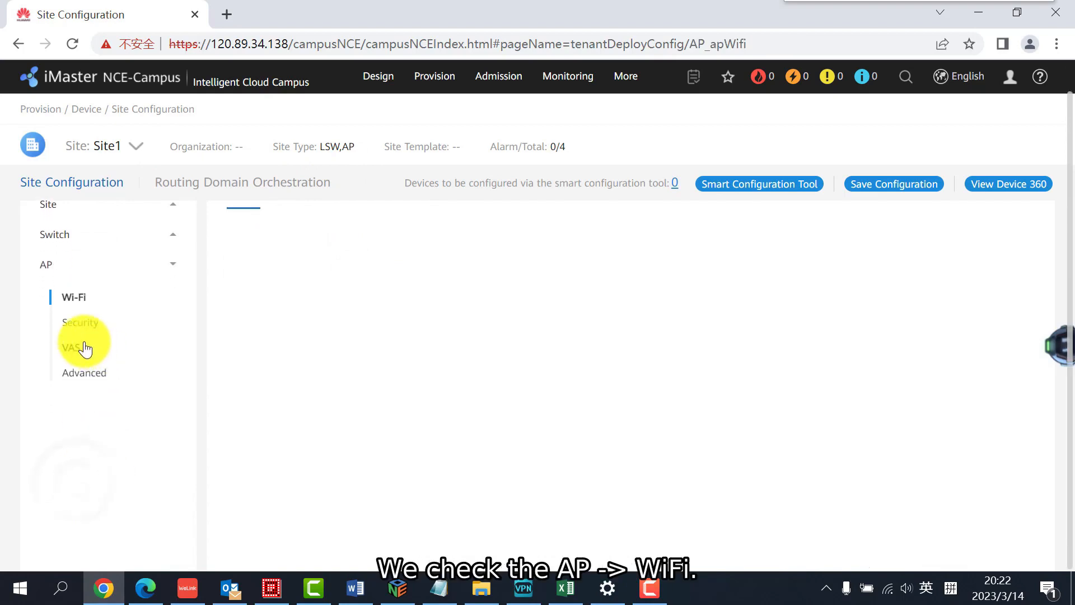
{"action": "left_click", "coordinate": [103, 298]}
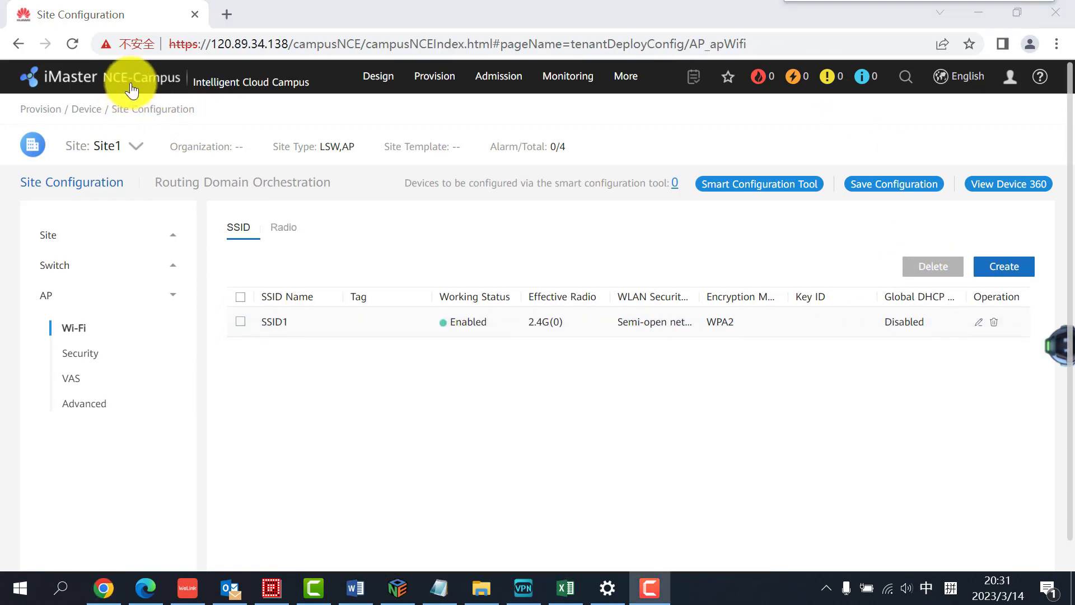
Return to the controller homepage and open the file import option for template1 under Intent-driven Deployment
{"action": "left_click", "coordinate": [134, 87]}
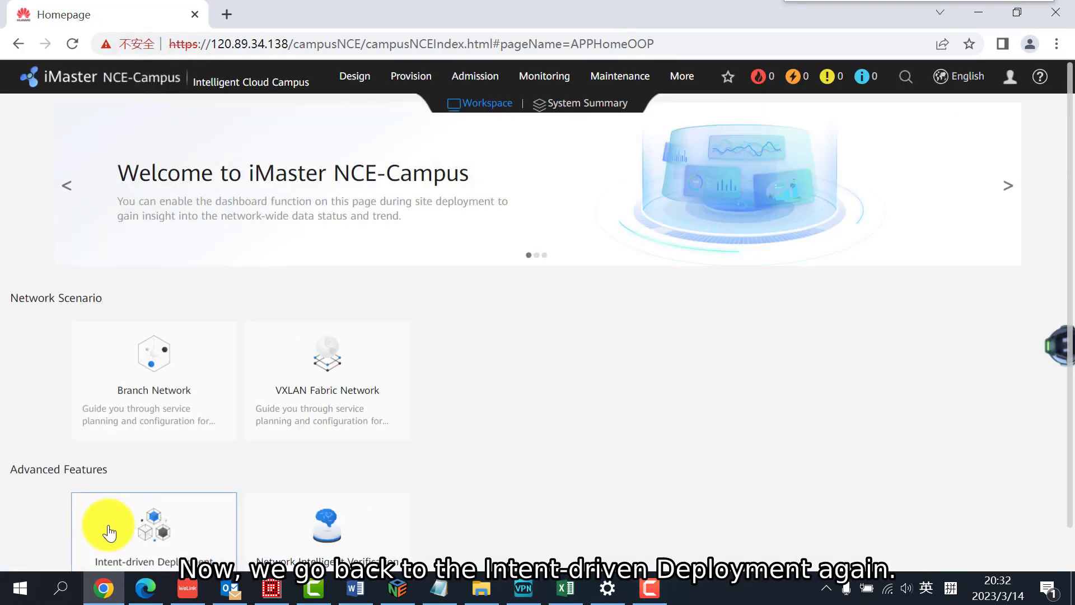
{"action": "left_click", "coordinate": [110, 532]}
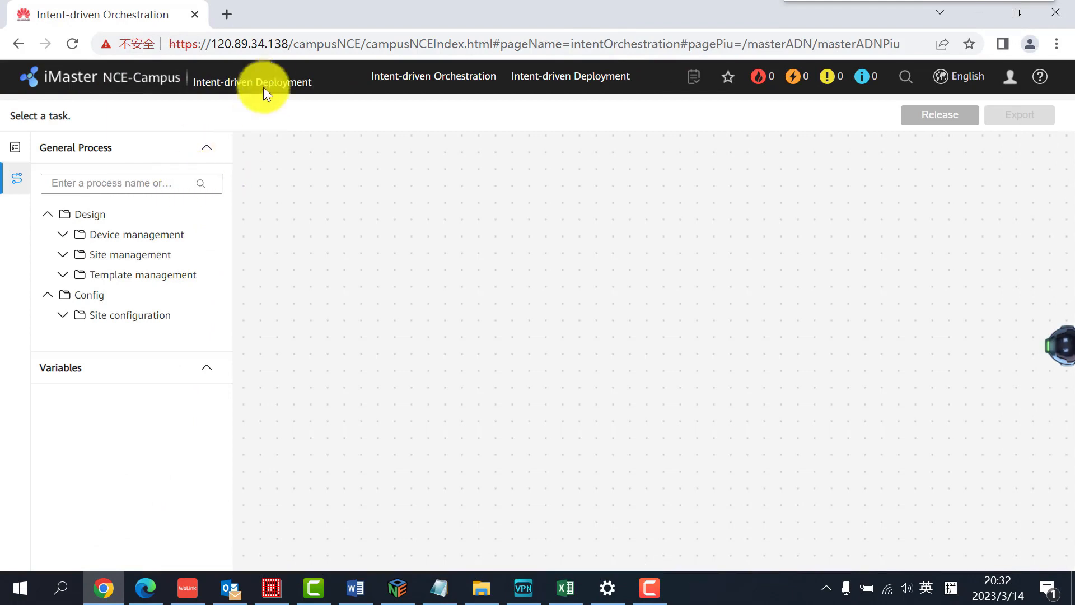
{"action": "left_click", "coordinate": [542, 83]}
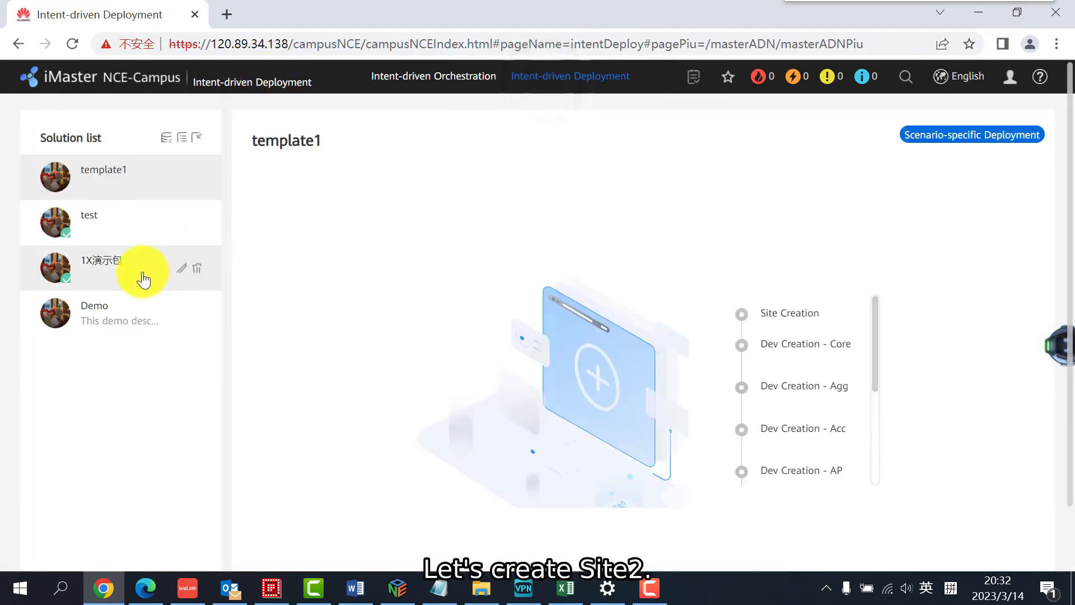
{"action": "scroll", "coordinate": [711, 364], "scroll_direction": "down", "scroll_amount": 3}
{"action": "scroll", "coordinate": [504, 404], "scroll_direction": "down", "scroll_amount": 3}
{"action": "scroll", "coordinate": [378, 456], "scroll_direction": "down", "scroll_amount": 2}
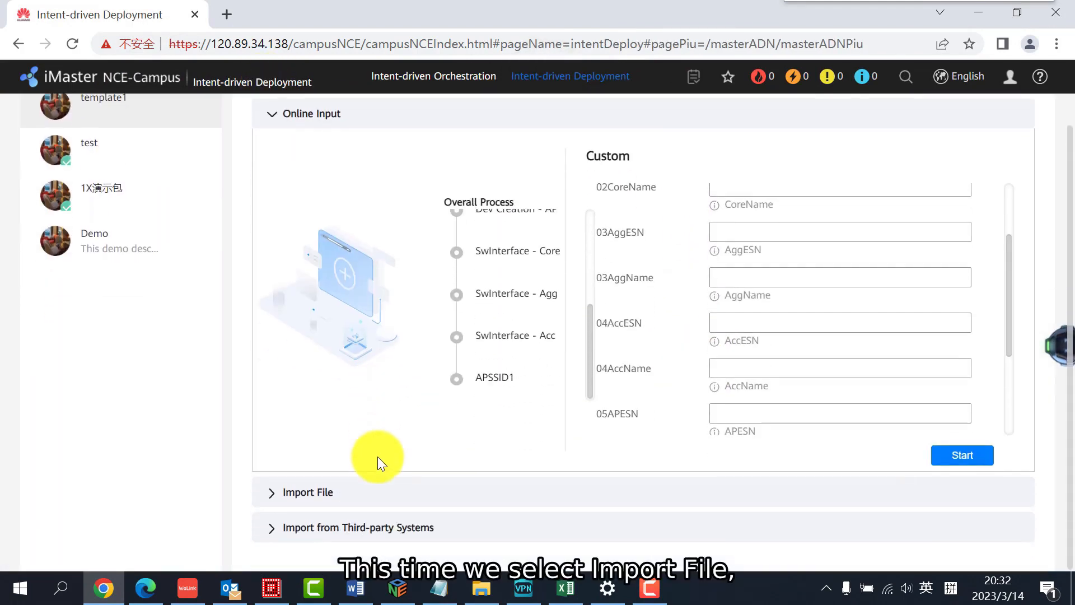
{"action": "left_click", "coordinate": [414, 487]}
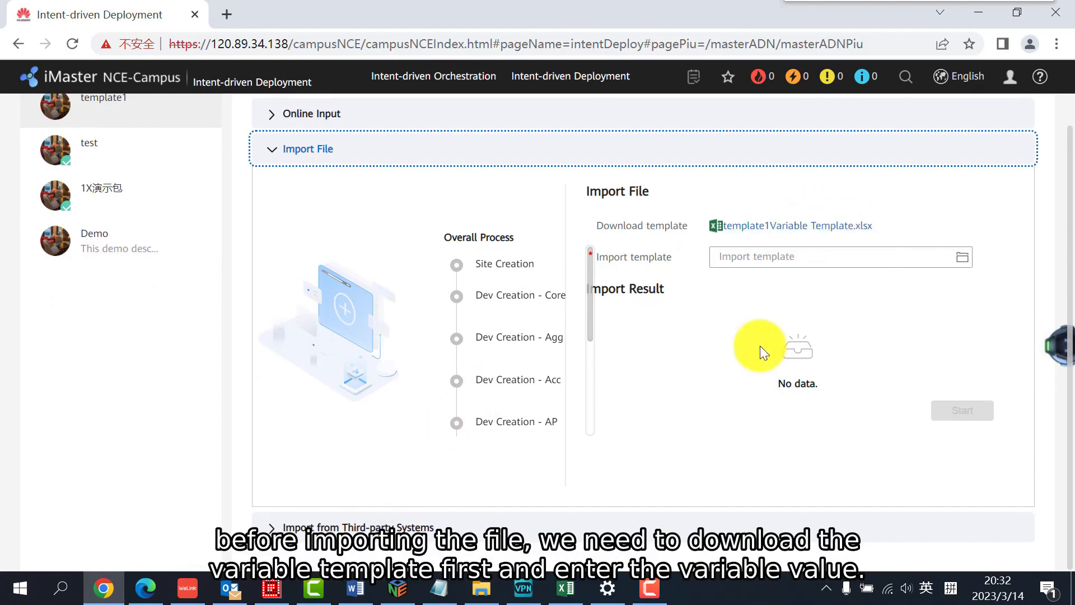
Review the Site2 variable values in the Excel workbook template1Variable Template 2, and import that file for template1 to start the deployment
{"action": "left_click", "coordinate": [557, 583]}
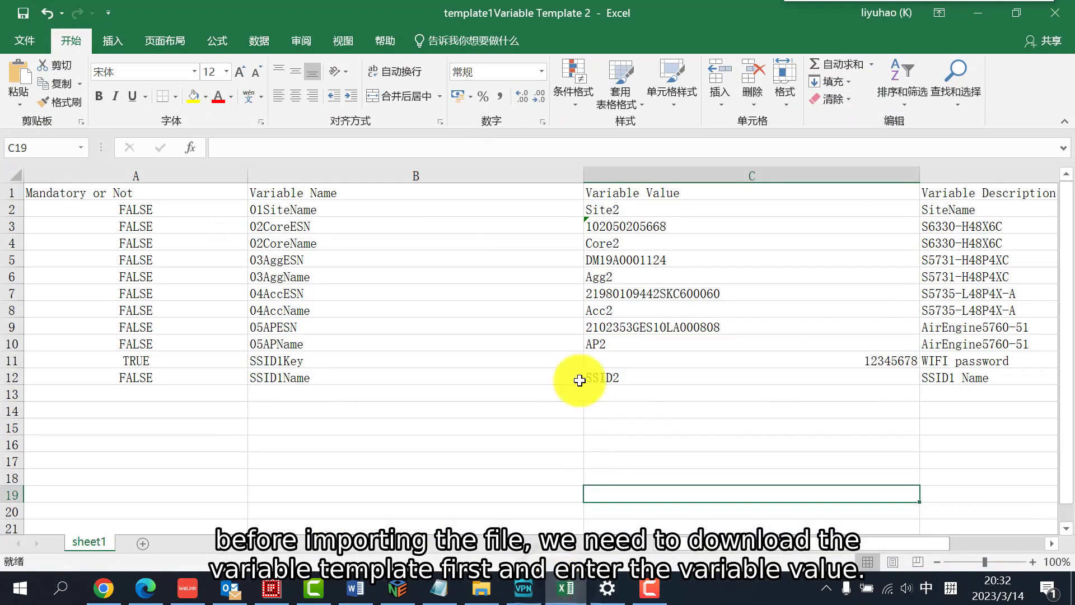
{"action": "left_click", "coordinate": [561, 586]}
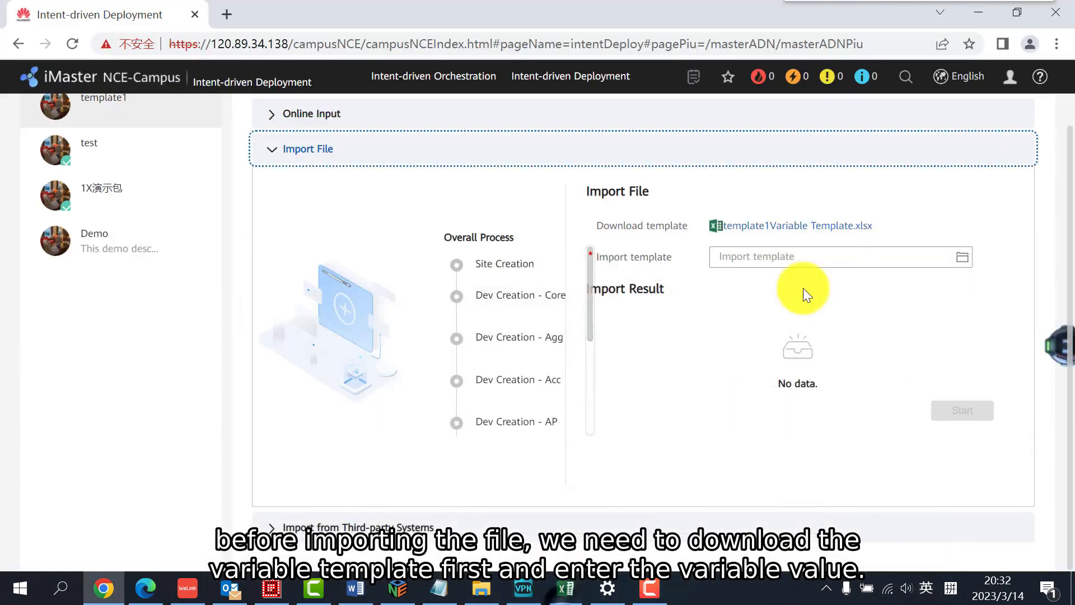
{"action": "left_click", "coordinate": [961, 257]}
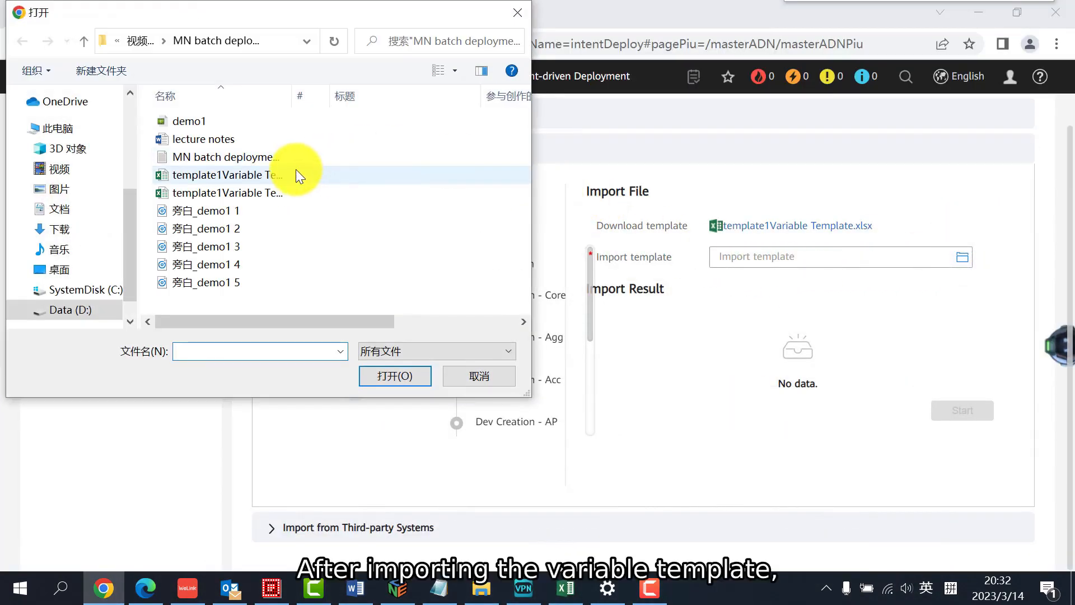
{"action": "left_click", "coordinate": [282, 197]}
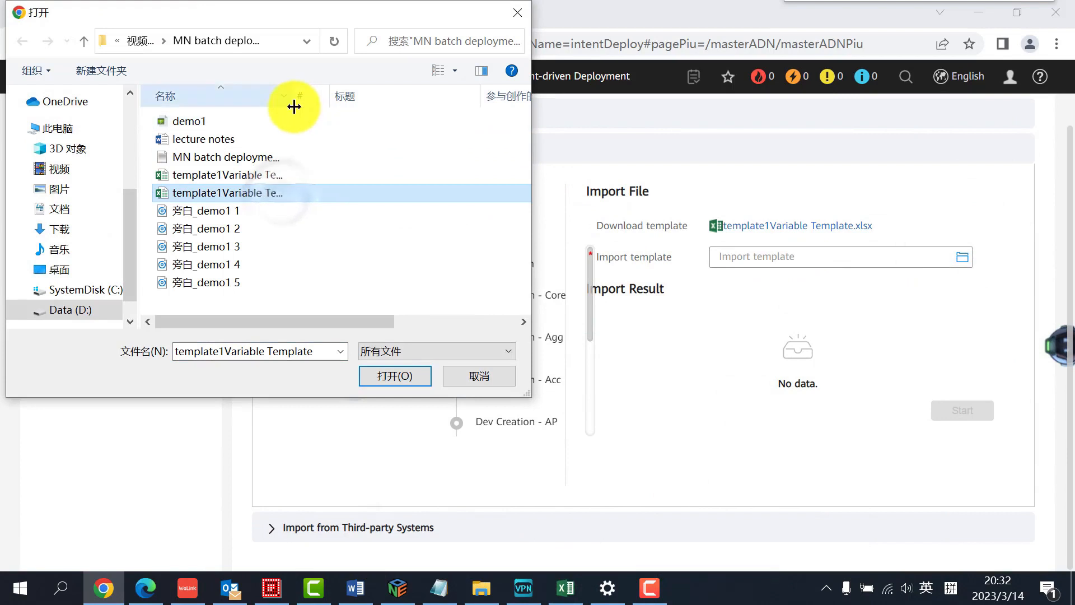
{"action": "left_click", "coordinate": [264, 176]}
{"action": "left_click", "coordinate": [380, 371]}
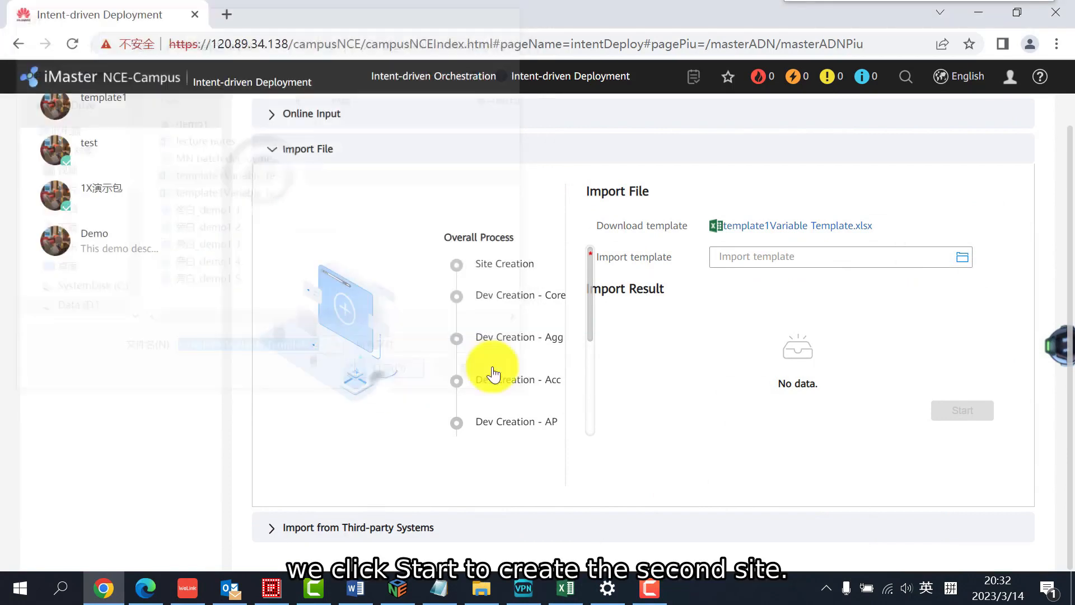
{"action": "left_click", "coordinate": [987, 485]}
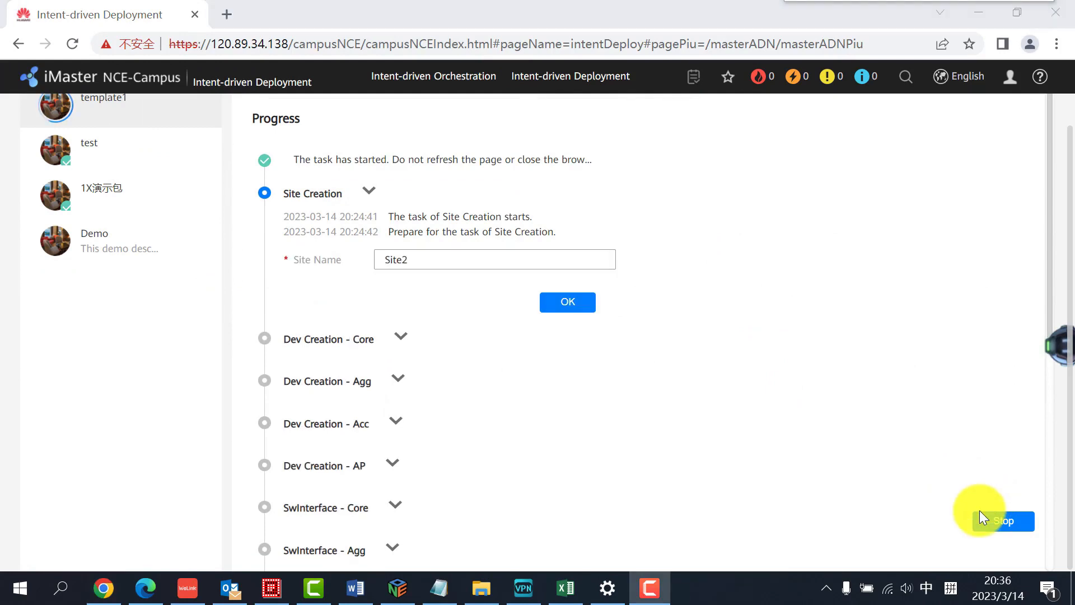
Confirm Site2 as the site name in Site Creation, follow the remaining deployment steps through APSSID1, and close the progress log
{"action": "left_click", "coordinate": [562, 308]}
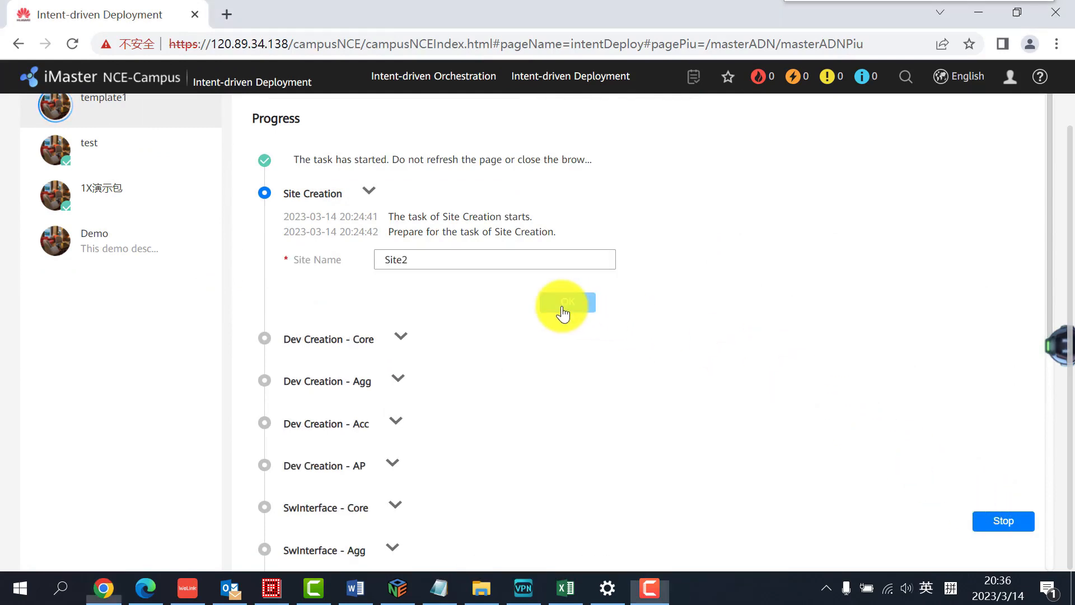
{"action": "left_click", "coordinate": [564, 311]}
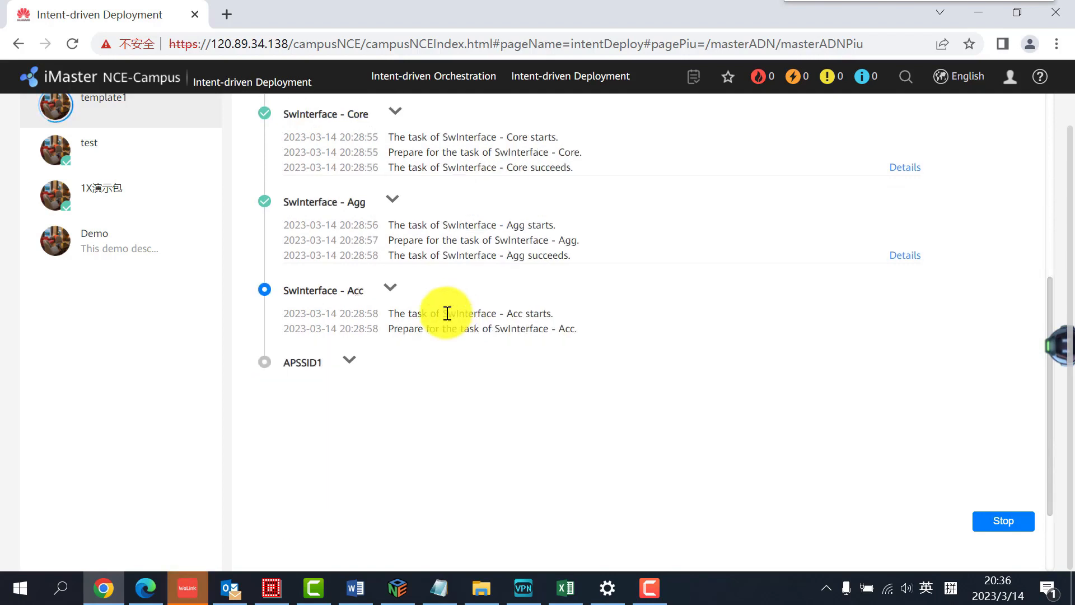
{"action": "left_click", "coordinate": [563, 312]}
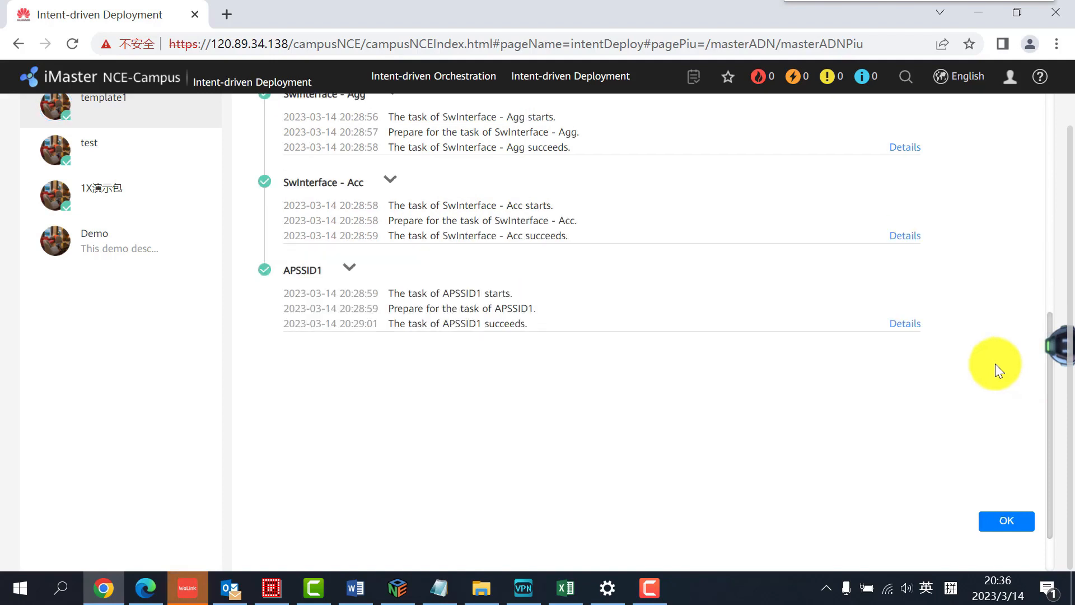
{"action": "scroll", "coordinate": [745, 353], "scroll_direction": "up", "scroll_amount": 4}
{"action": "scroll", "coordinate": [748, 353], "scroll_direction": "down", "scroll_amount": 6}
{"action": "left_click", "coordinate": [1007, 521]}
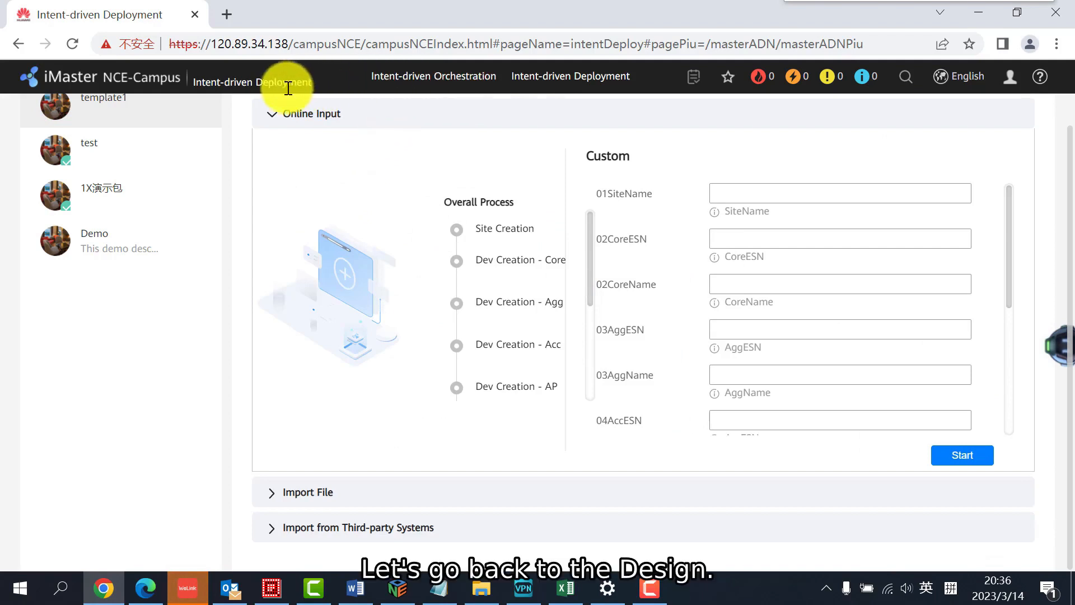
Return to the controller homepage and open Site Management to check for Site2
{"action": "left_click", "coordinate": [121, 80]}
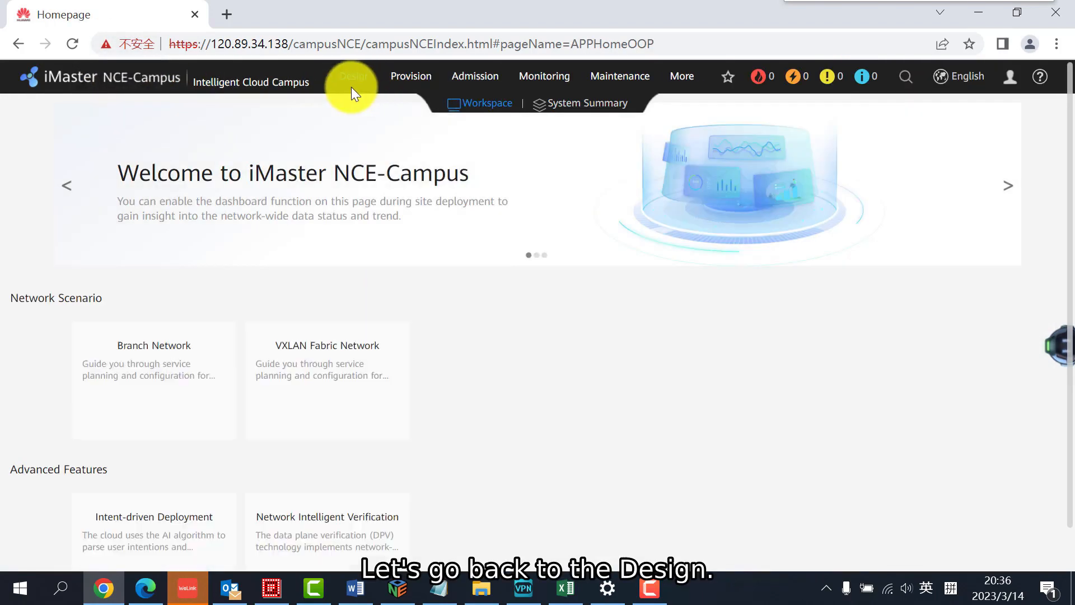
{"action": "left_click", "coordinate": [355, 78]}
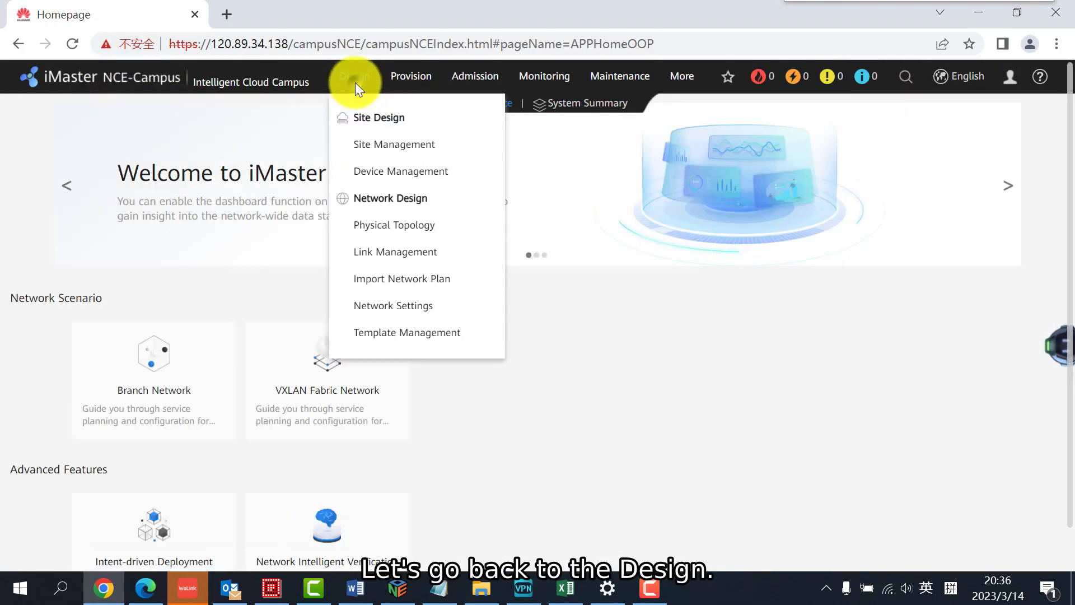
{"action": "left_click", "coordinate": [375, 146]}
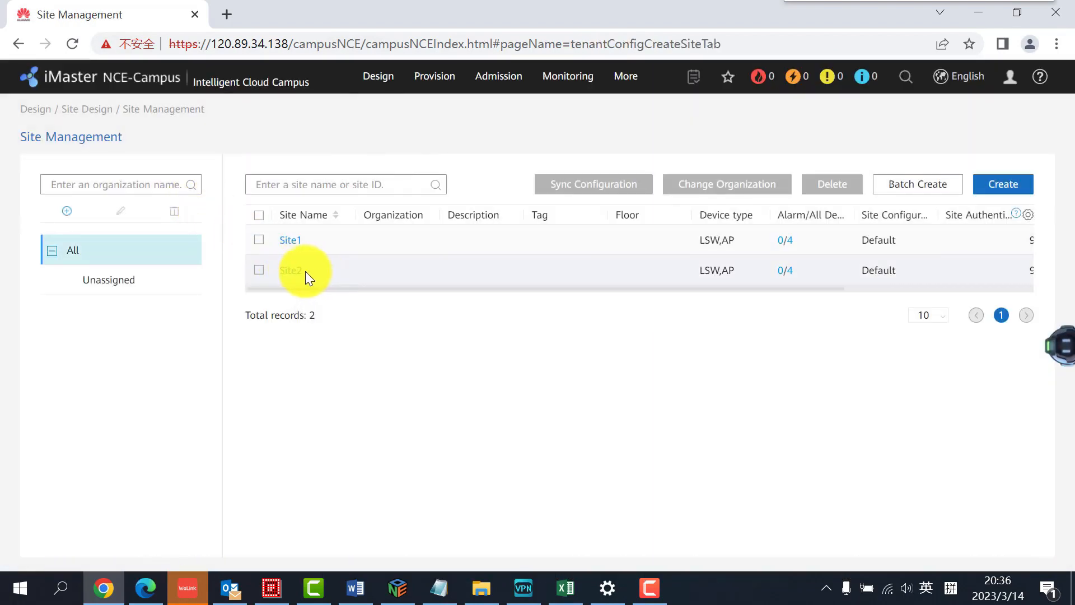
Open Site Configuration and switch the selected site from Site1 to Site2
{"action": "left_click", "coordinate": [436, 76]}
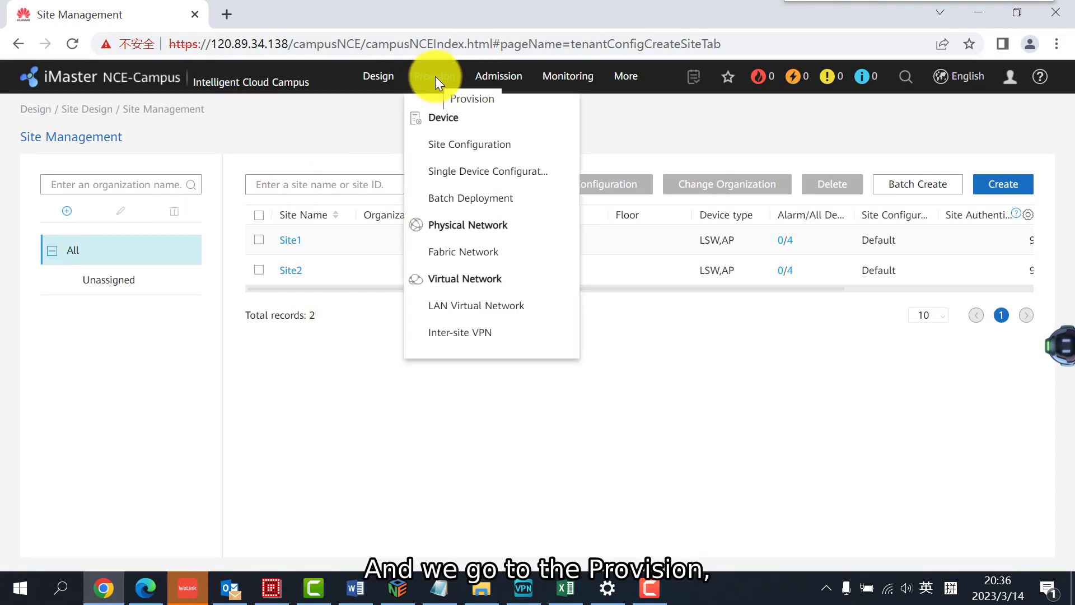
{"action": "left_click", "coordinate": [464, 159]}
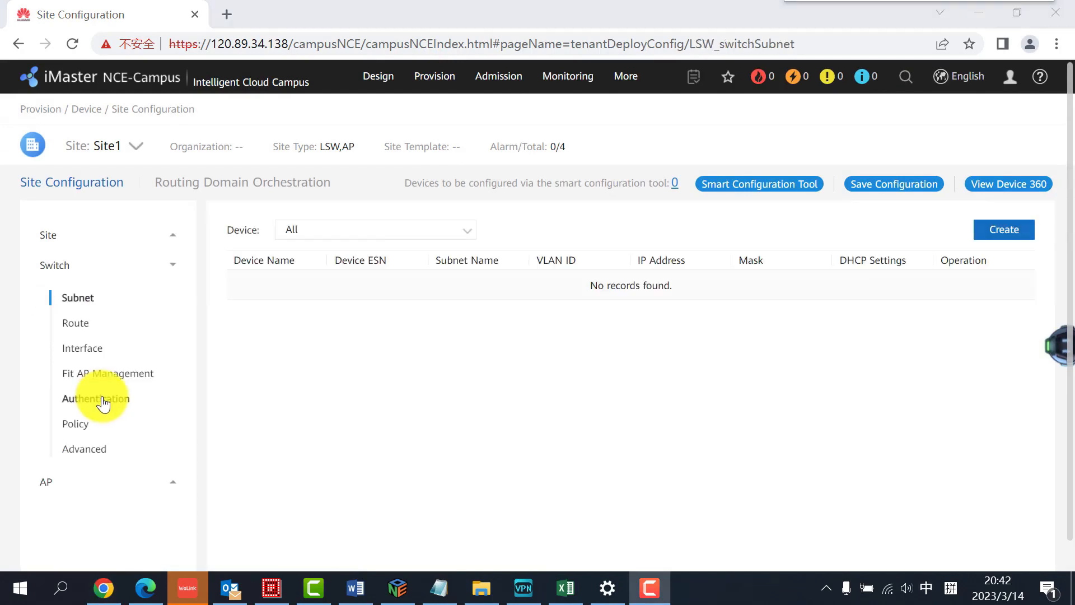
{"action": "left_click", "coordinate": [110, 149]}
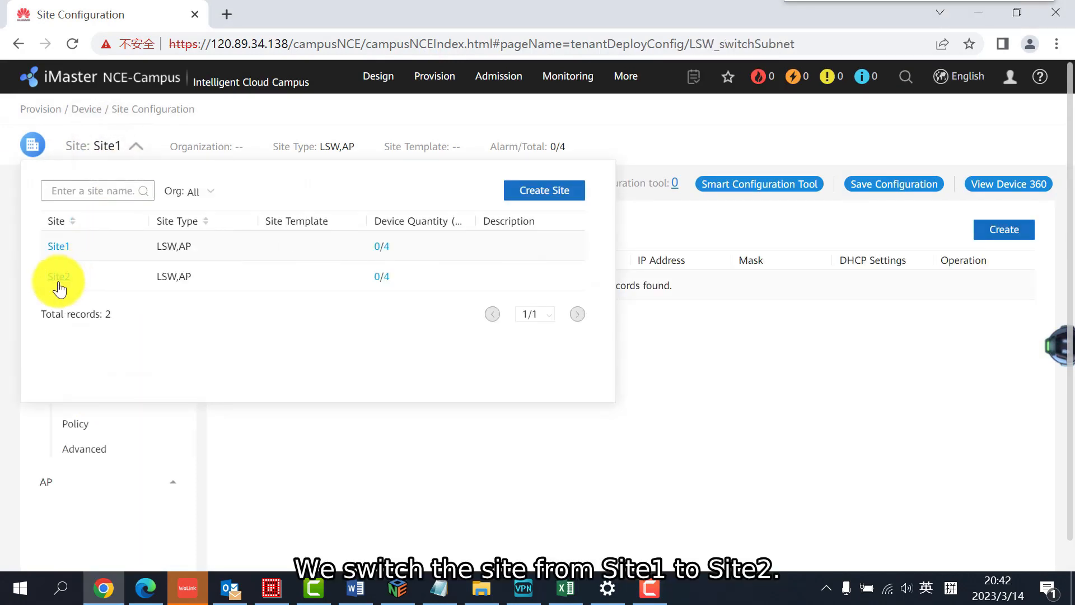
{"action": "left_click", "coordinate": [59, 281]}
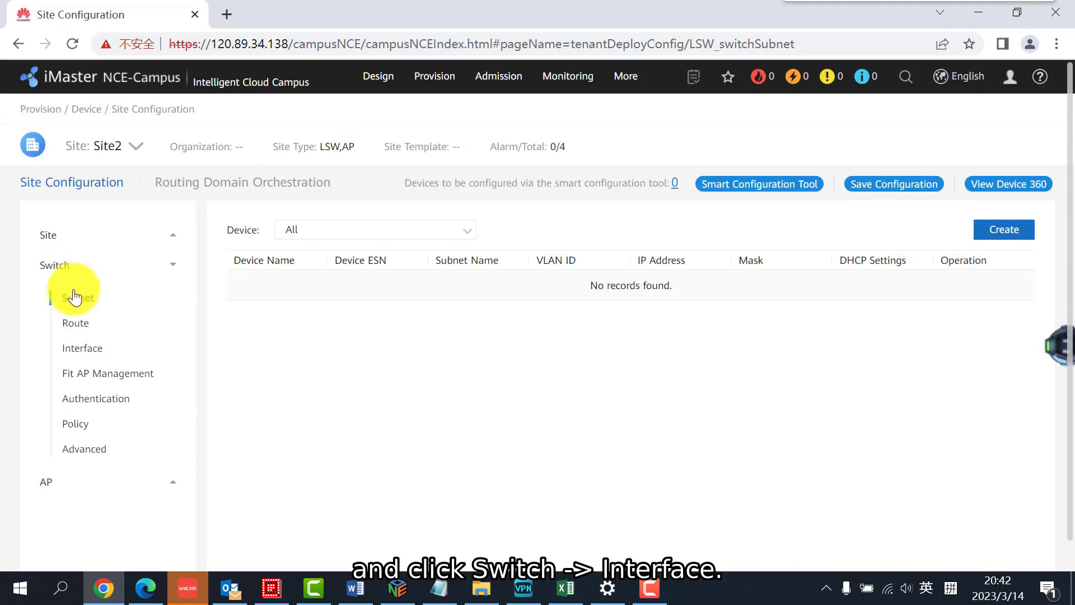
Inspect the link type and VLAN settings of port 1 on Site2's Core2 switch, and check the site's AP Wi-Fi SSIDs
{"action": "left_click", "coordinate": [84, 349]}
{"action": "scroll", "coordinate": [360, 384], "scroll_direction": "down", "scroll_amount": 1}
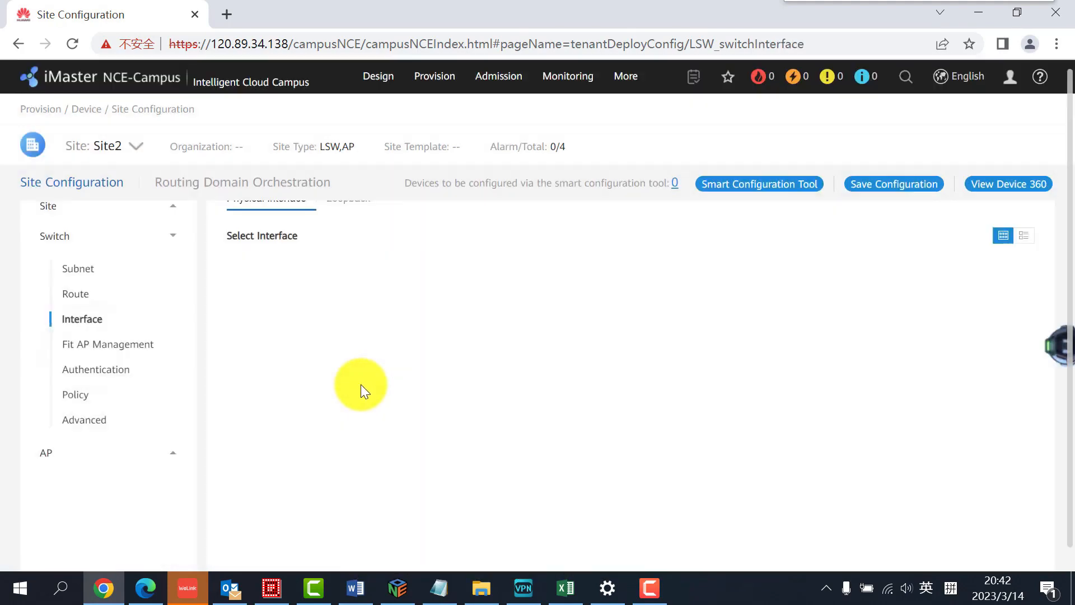
{"action": "scroll", "coordinate": [332, 422], "scroll_direction": "down", "scroll_amount": 3}
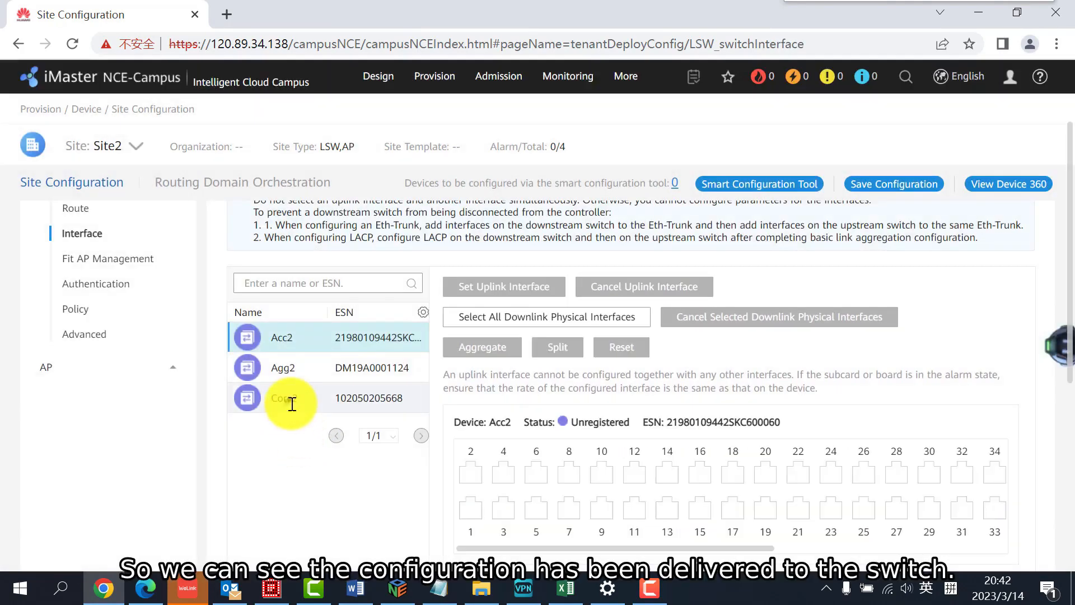
{"action": "left_click", "coordinate": [292, 404]}
{"action": "scroll", "coordinate": [485, 391], "scroll_direction": "down", "scroll_amount": 3}
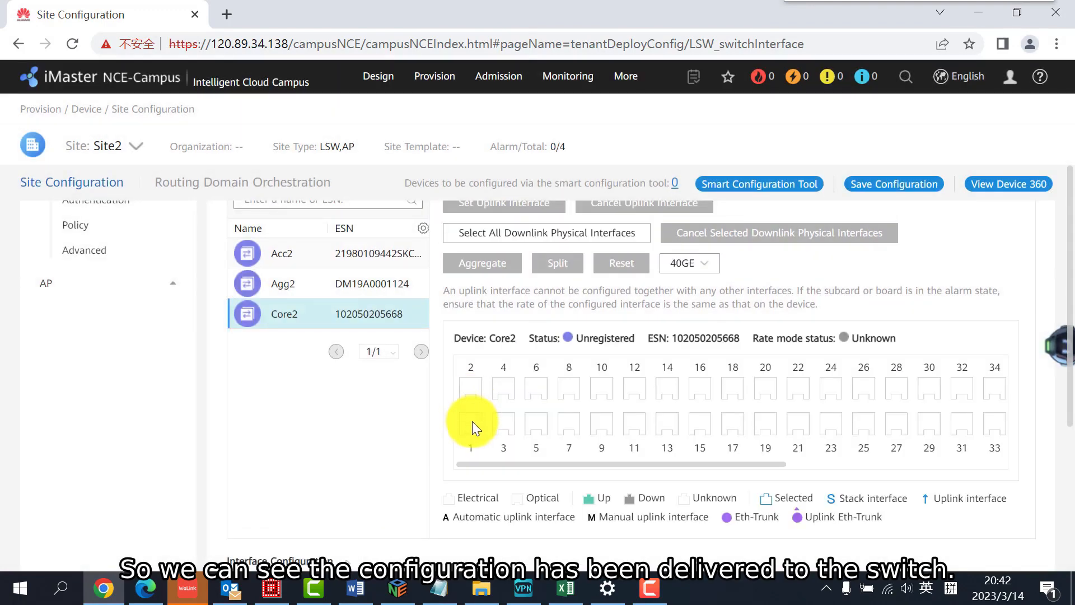
{"action": "left_click", "coordinate": [472, 421]}
{"action": "scroll", "coordinate": [392, 426], "scroll_direction": "down", "scroll_amount": 5}
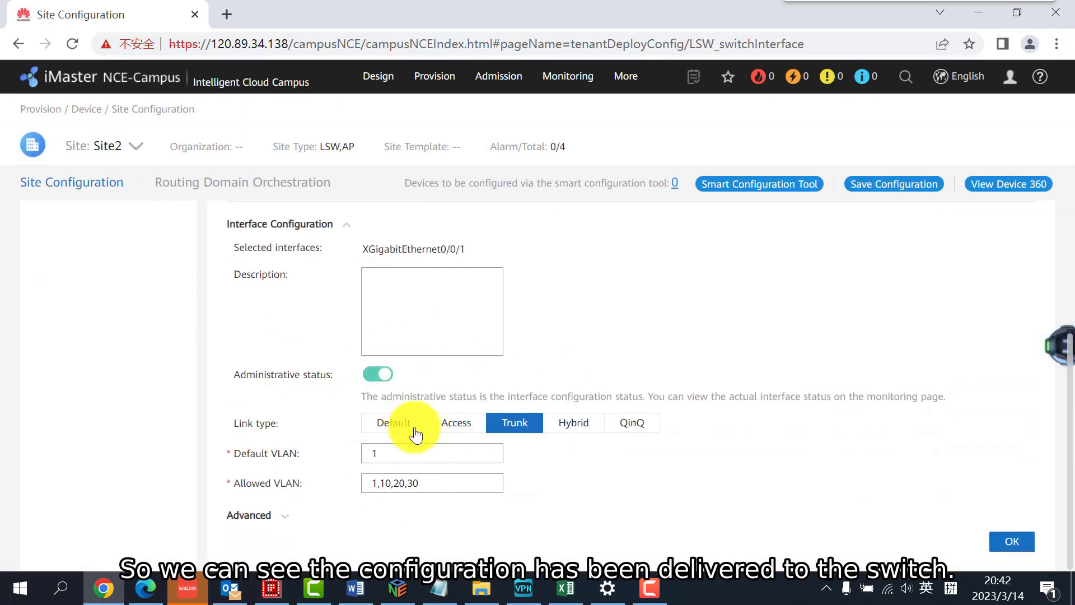
{"action": "scroll", "coordinate": [219, 420], "scroll_direction": "up", "scroll_amount": 10}
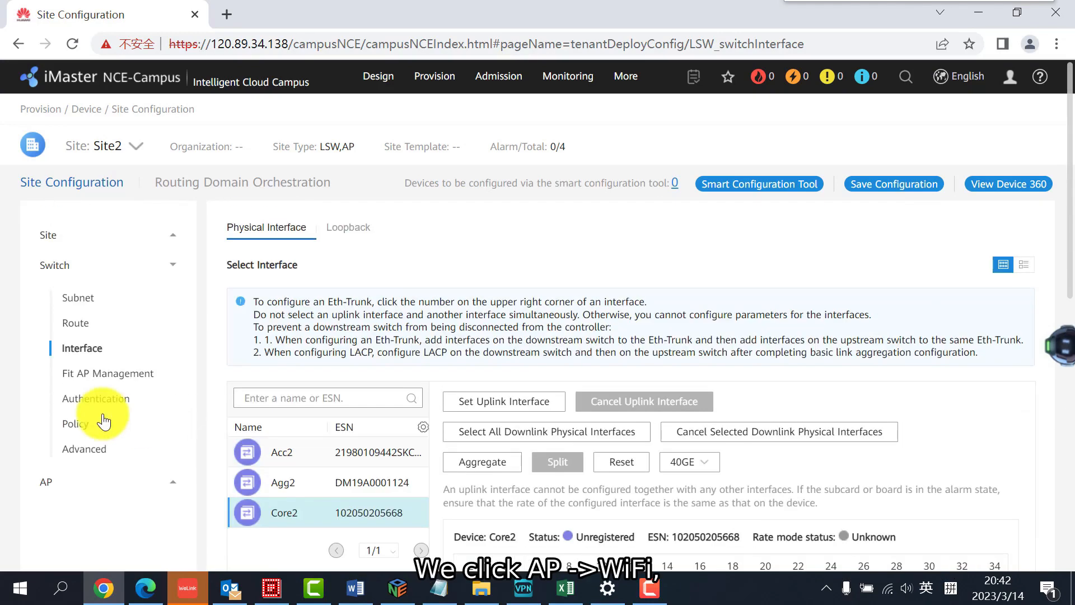
{"action": "left_click", "coordinate": [103, 482]}
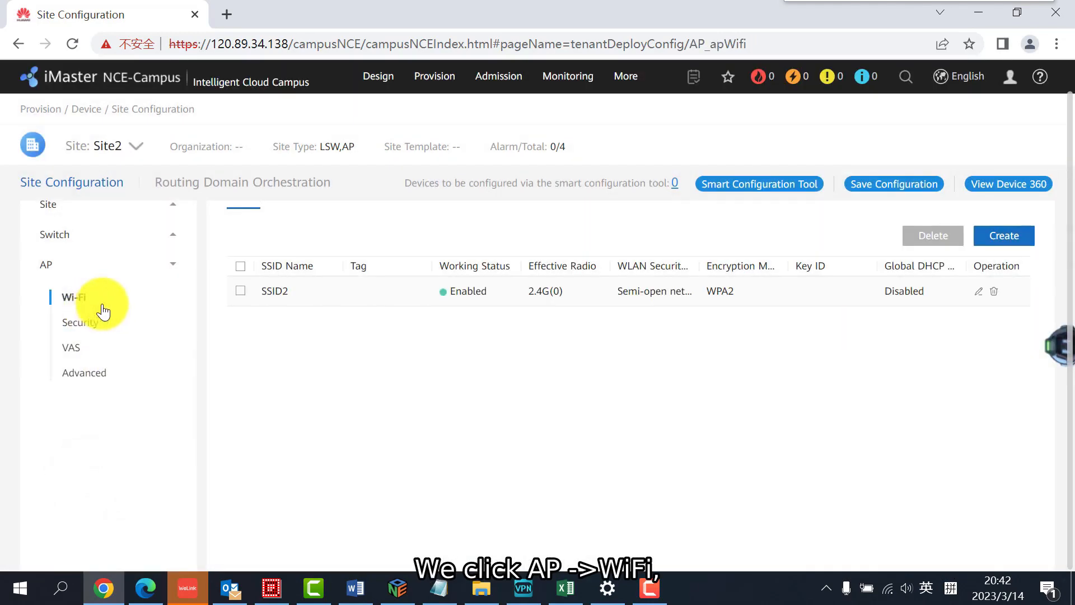